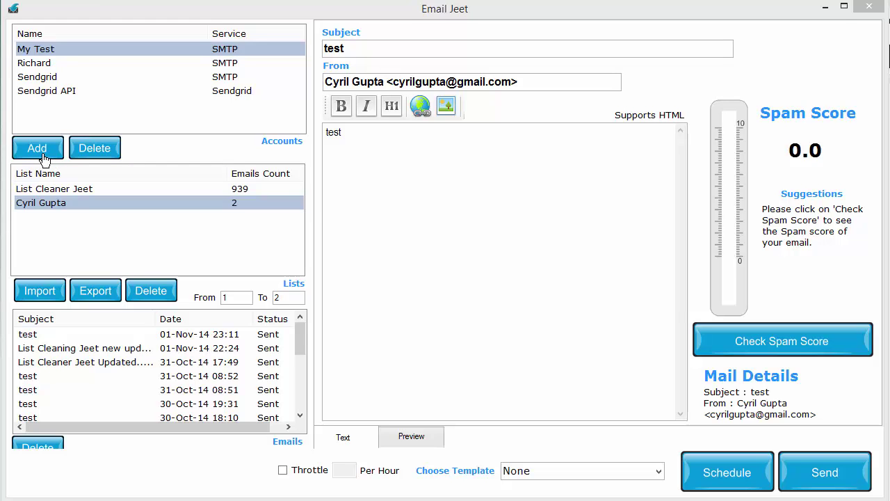
Start a new mail account and view the settings for Sendgrid, Mailgun, Mailjet, Amazon SES and Postmark, ending on SMTP.
click(42, 159)
drag(450, 103, 360, 39)
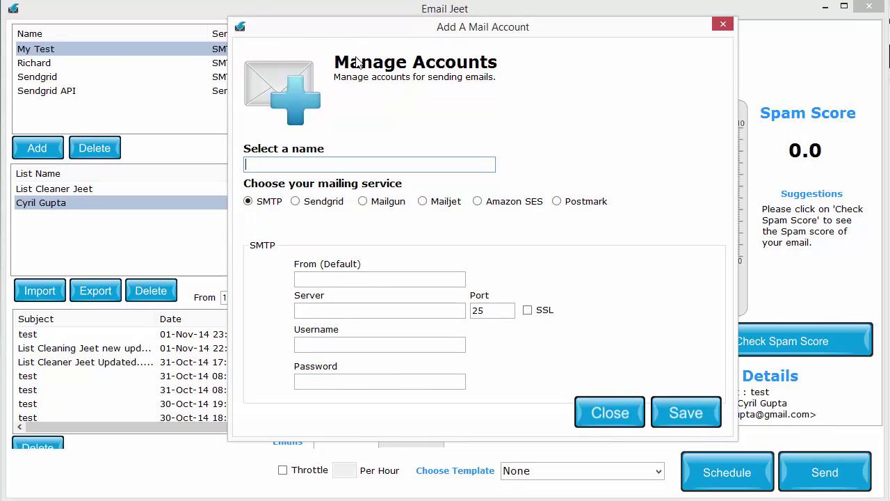
click(331, 207)
click(380, 206)
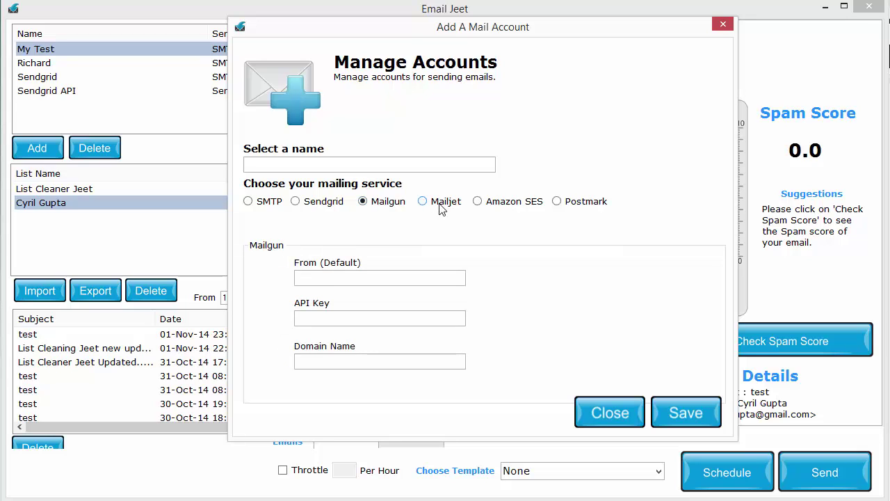
click(439, 207)
click(499, 206)
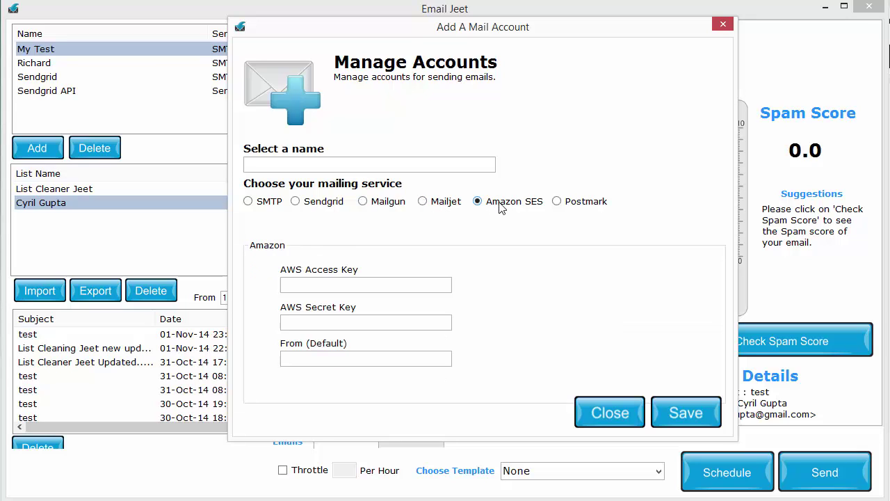
click(570, 208)
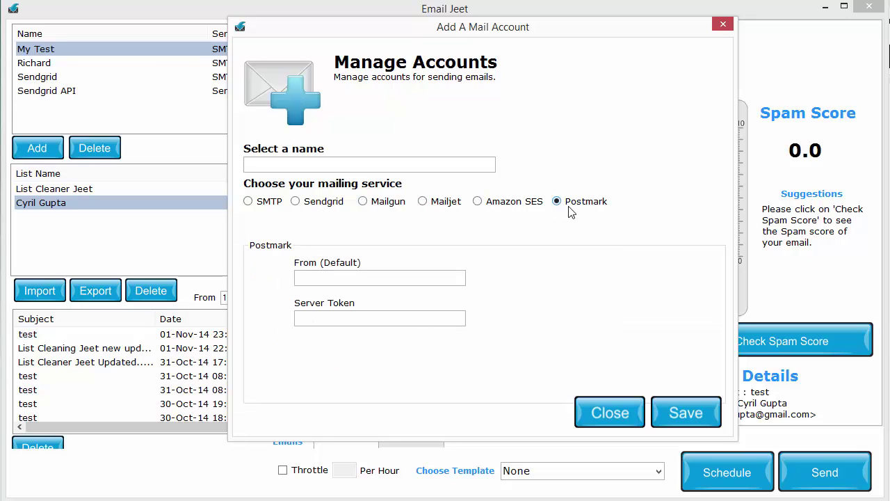
click(262, 206)
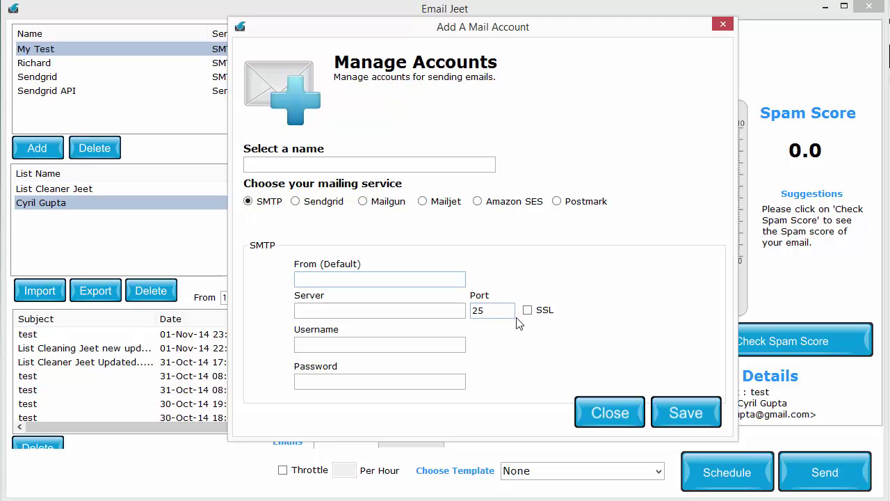
Enter the sender's name and e-mail address in From (Default), then trim it to just the address.
drag(501, 310, 437, 307)
click(397, 283)
text(Cyril Gupta)
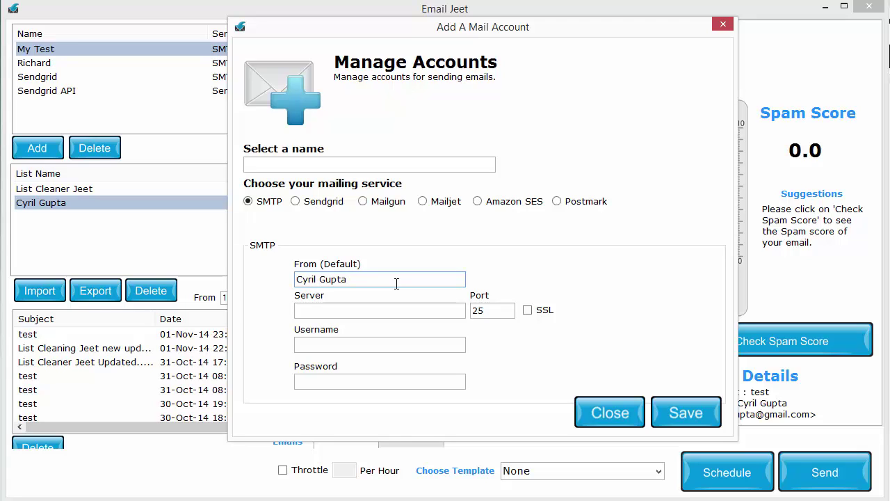
text( <cyril@test.com>)
drag(349, 279, 269, 293)
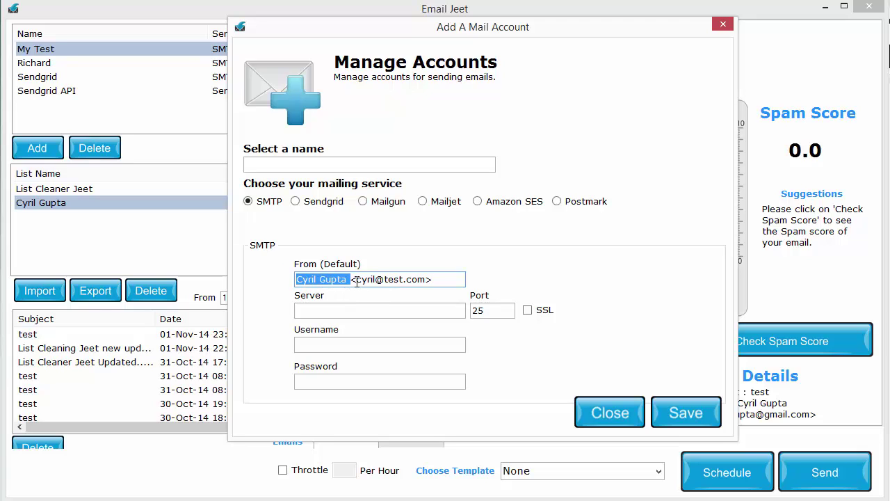
drag(357, 280, 212, 266)
key(ctrl+x)
key(ctrl+v)
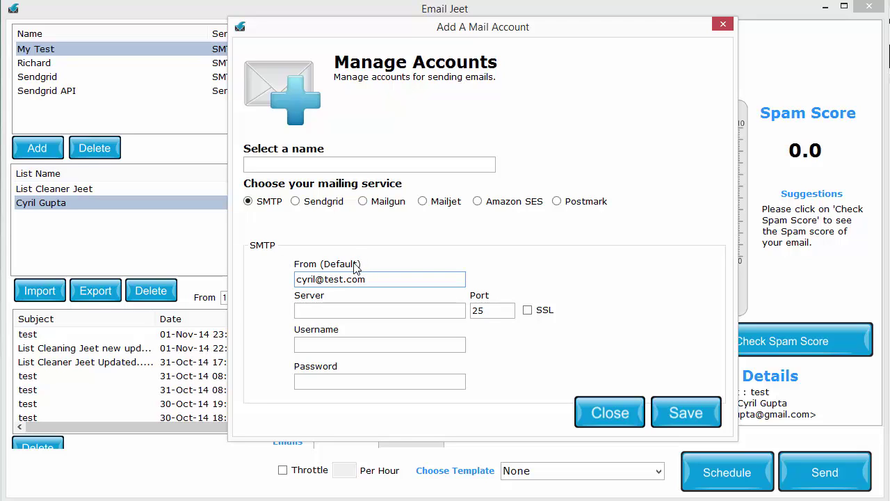
Retype From (Default) as the sender's full name with the e-mail address in angle brackets.
drag(411, 276, 173, 258)
key(ctrl+a)
text(Cyril Gupta)
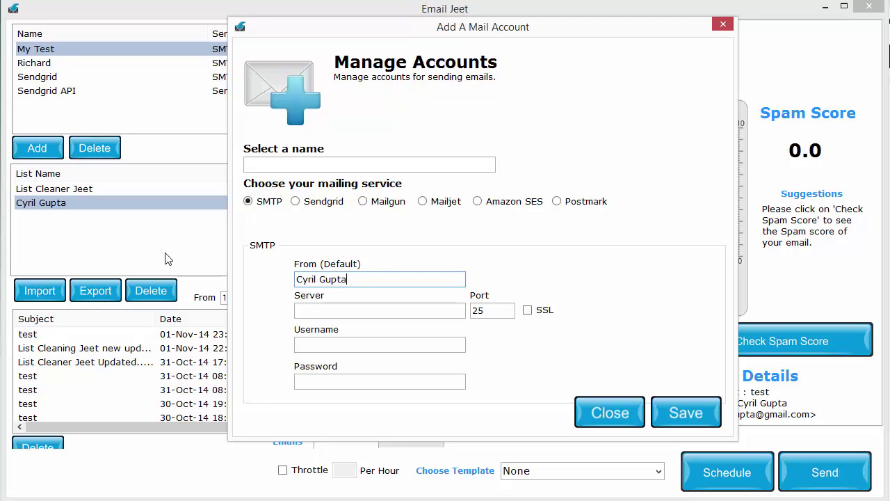
text( <cyril@test.com>)
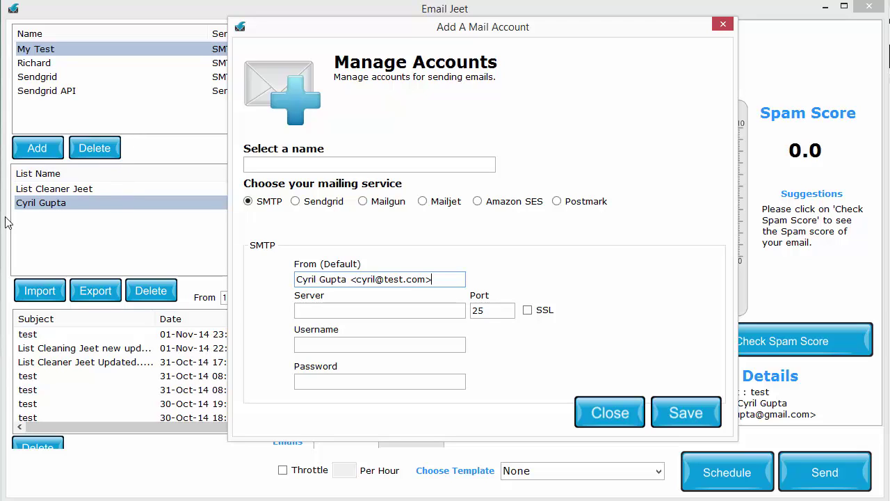
drag(347, 279, 168, 284)
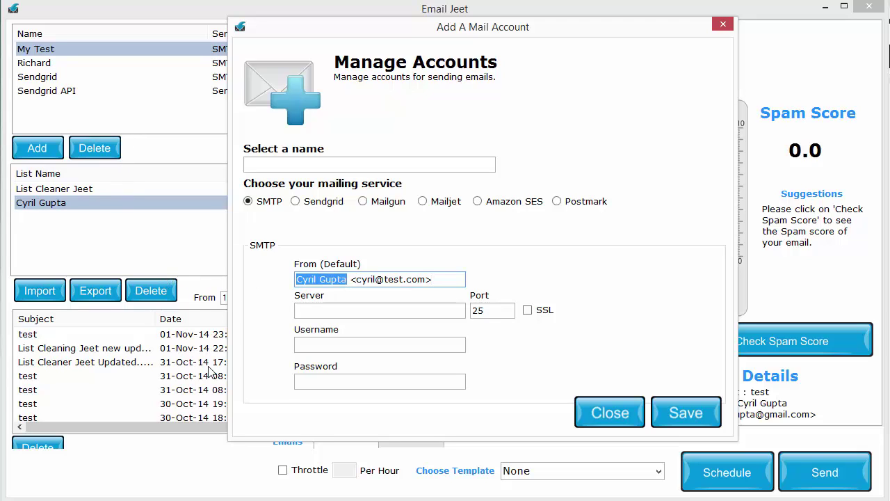
click(433, 314)
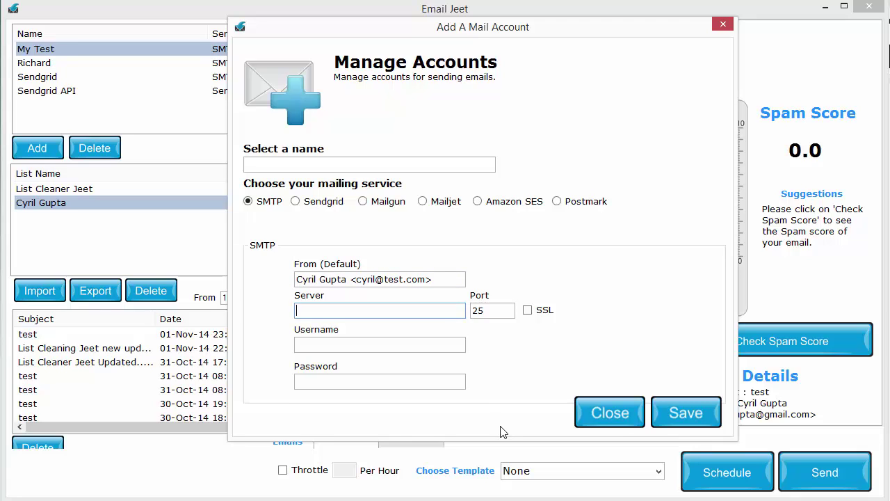
Enter mail.yourserver.com as the SMTP server address.
text(mail.yourserver.com)
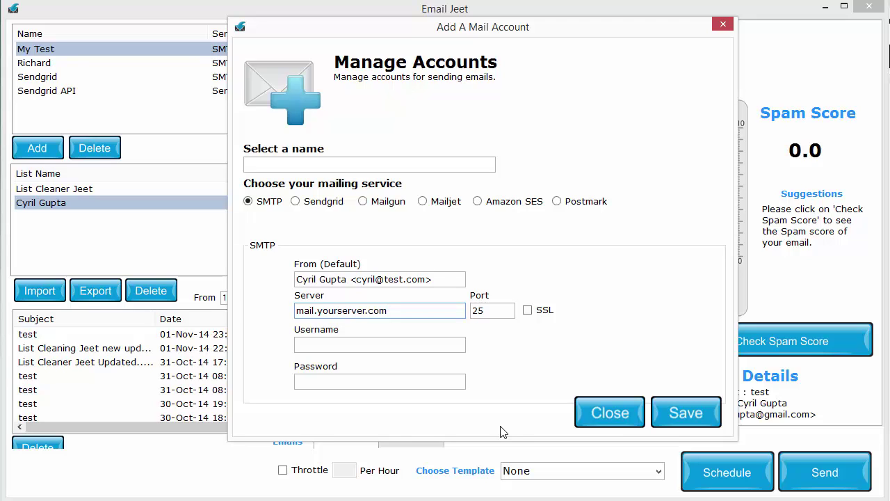
click(434, 345)
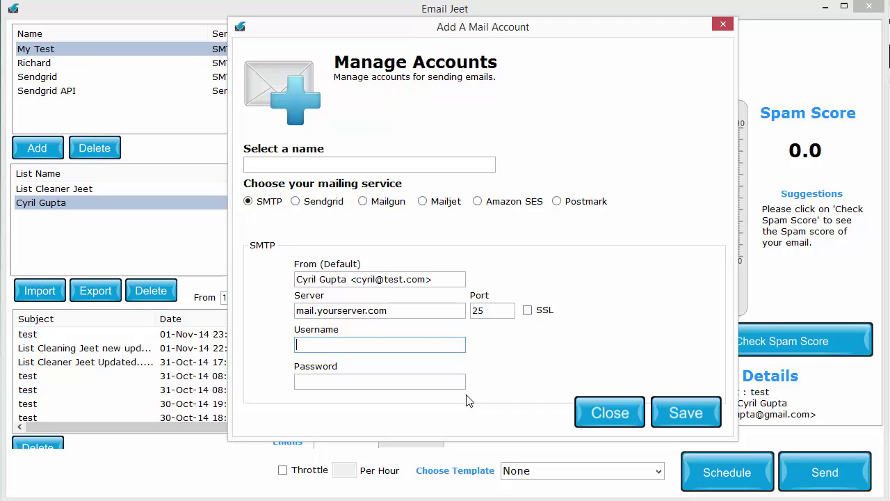
Set the Username to the sender's e-mail address, fixing a typo, and fill in the account password.
text(cyril@test.com)
key(shift+Home)
key(shift+Right)
key(shift+Right)
key(shift+Right)
key(shift+Right)
key(Delete)
text(l@test.com)
key(Tab)
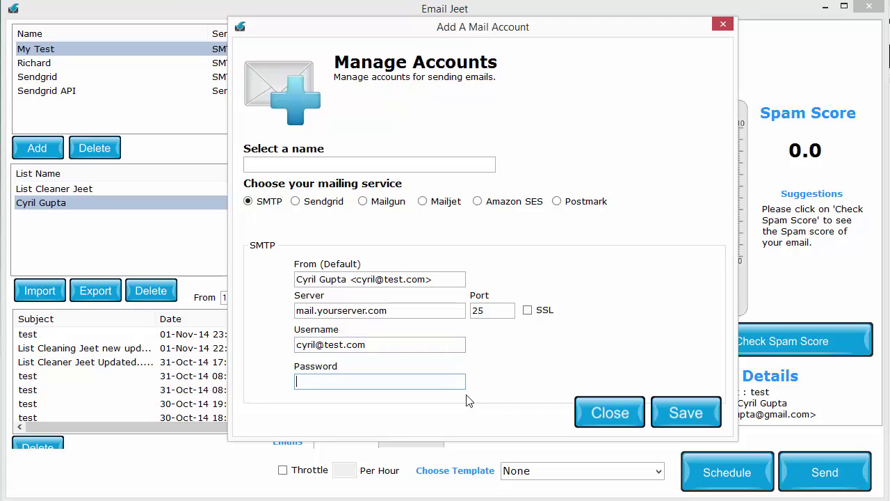
text(test)
Review the port, sender, server and password entries, then attempt to save the SMTP account.
double_click(487, 311)
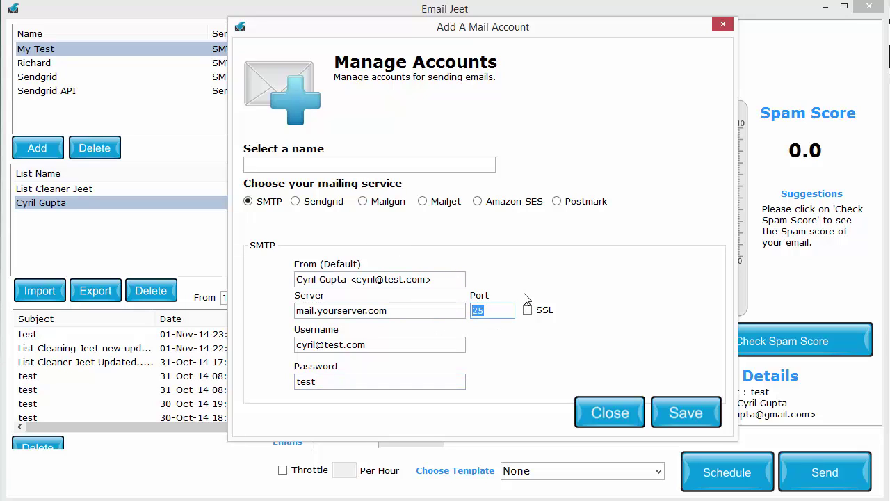
click(508, 310)
drag(445, 279, 150, 269)
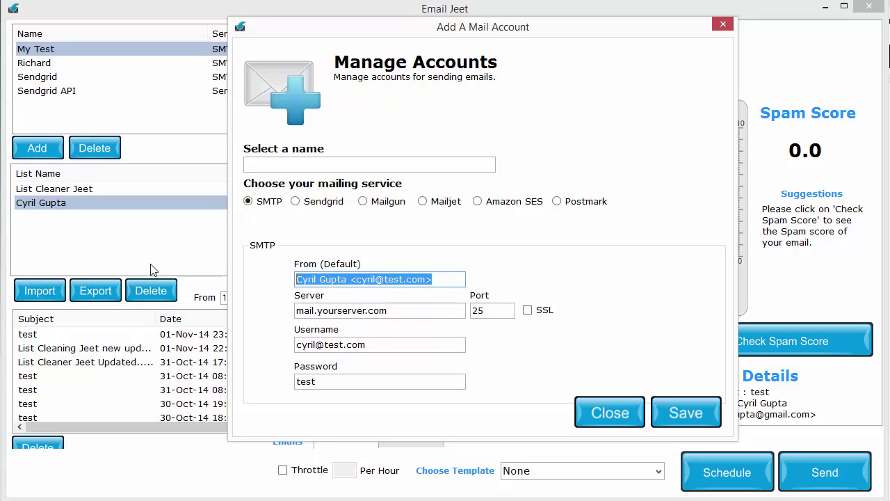
click(368, 310)
click(367, 377)
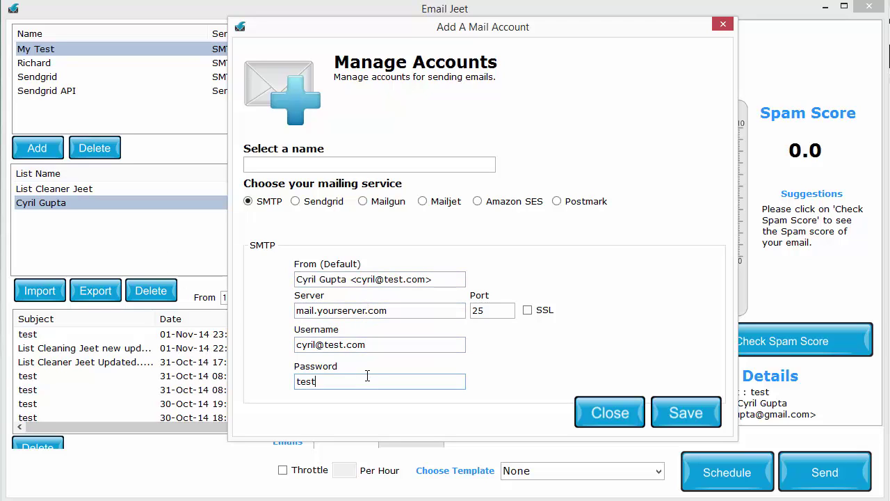
click(678, 413)
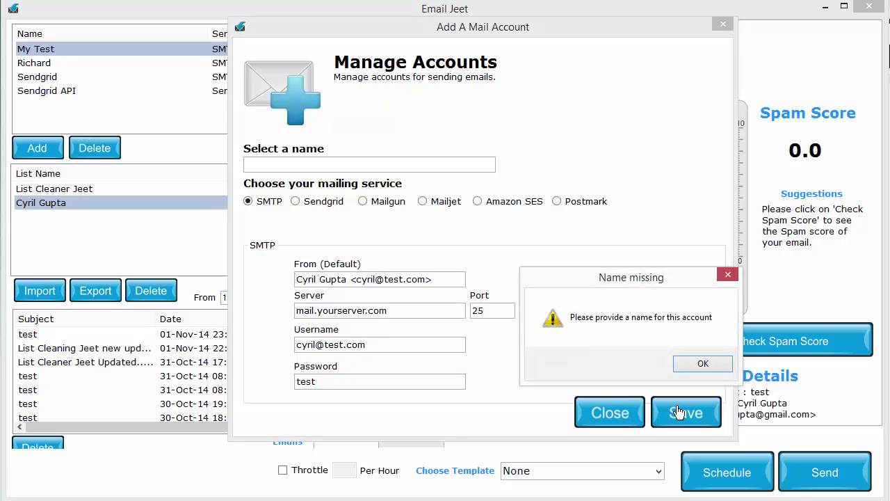
Dismiss the Name missing warning, save the account as SMTP Test, and select it for sending.
click(685, 363)
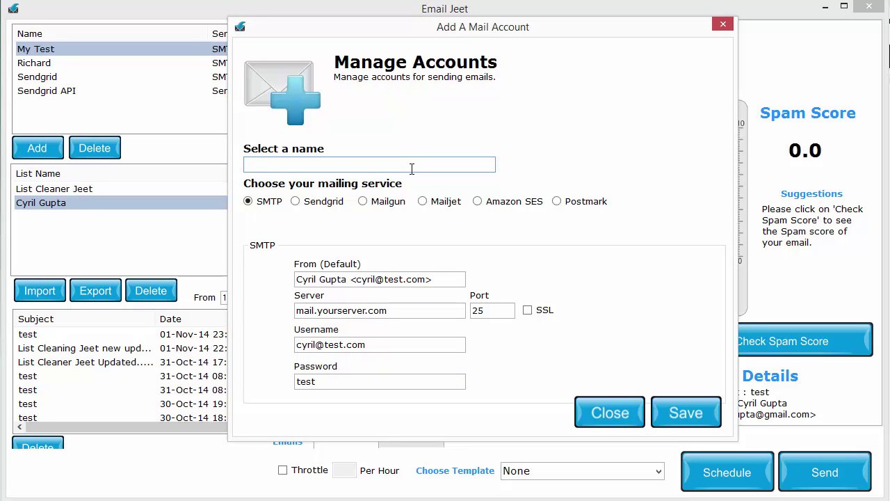
text(SMTP TE)
click(678, 412)
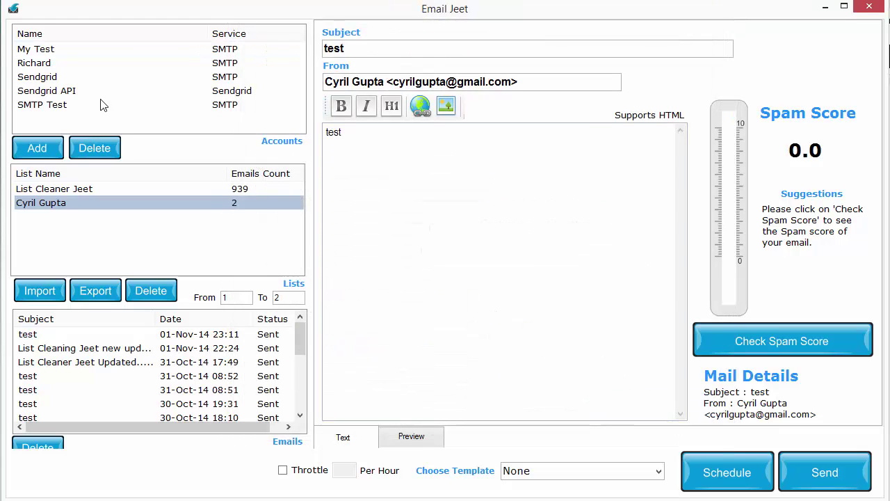
click(80, 104)
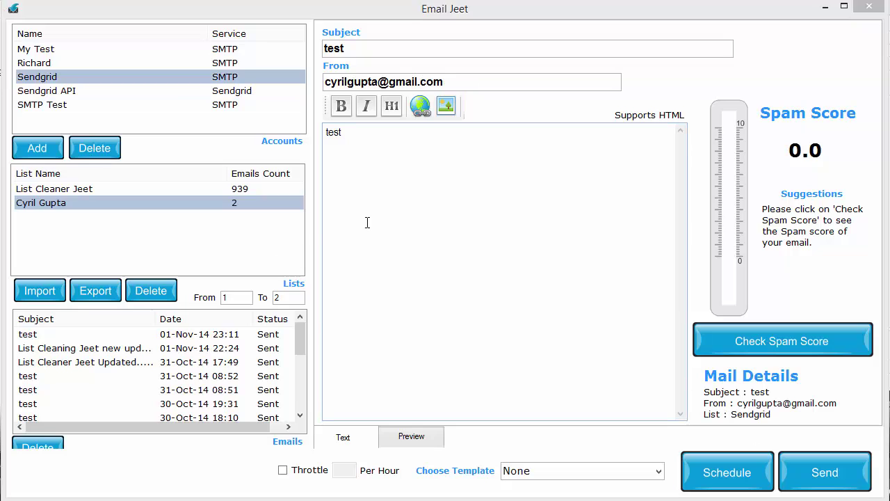
Choose the Sendgrid account as the email's sending account.
click(323, 214)
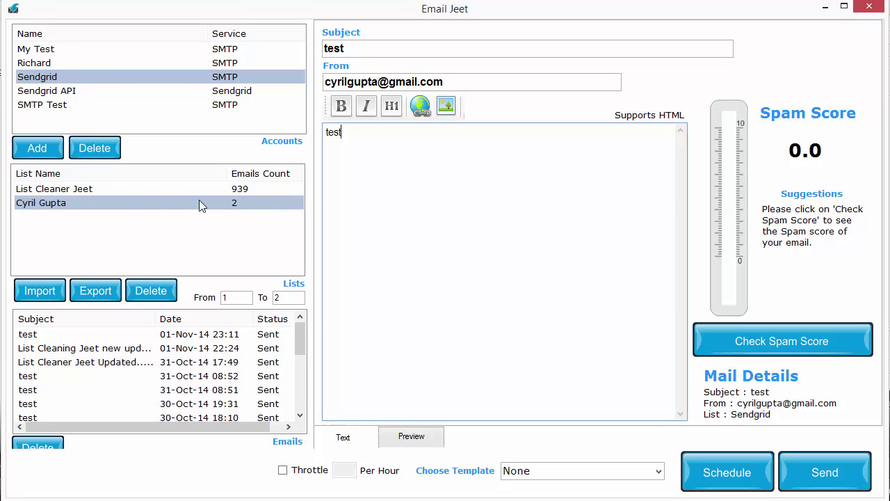
Open the second SMTP account's settings, review them, and close without changes.
double_click(54, 62)
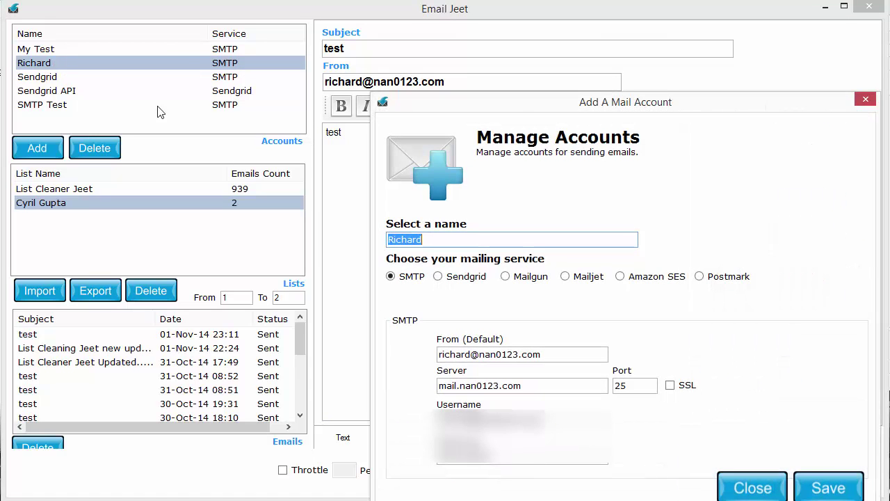
drag(503, 104, 451, 33)
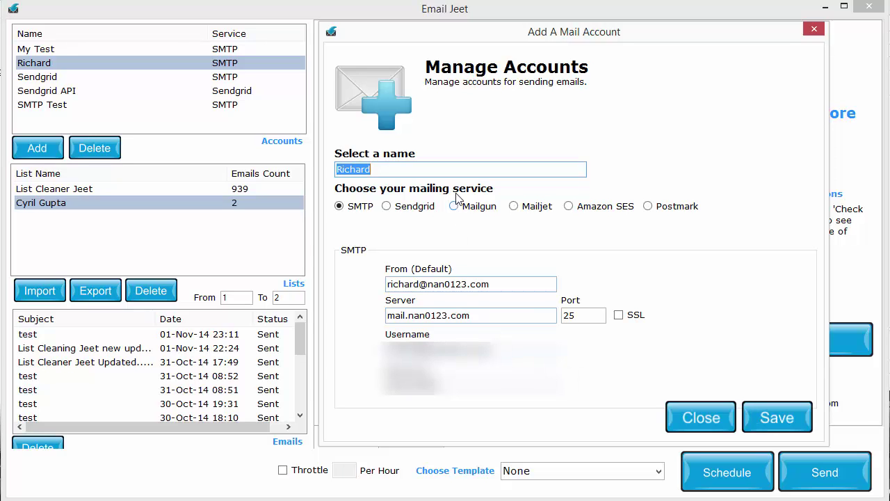
click(777, 417)
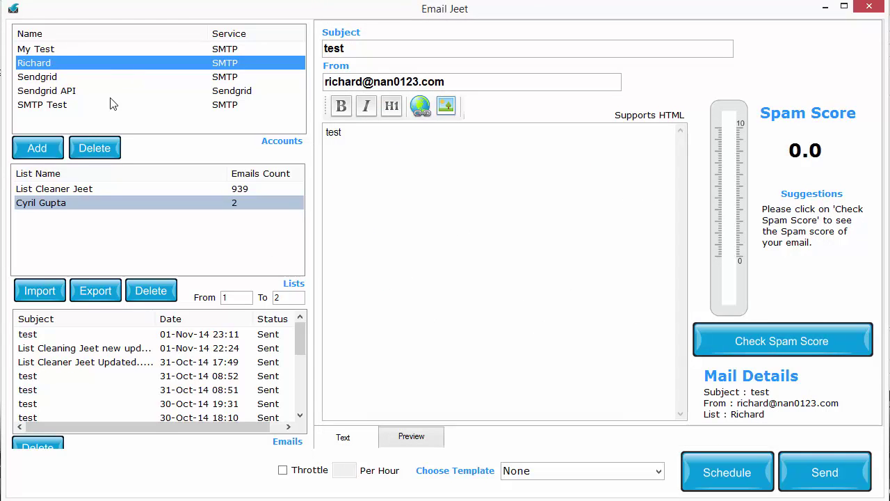
Reload the earlier test email, send it again, and open the newly sent email.
double_click(57, 335)
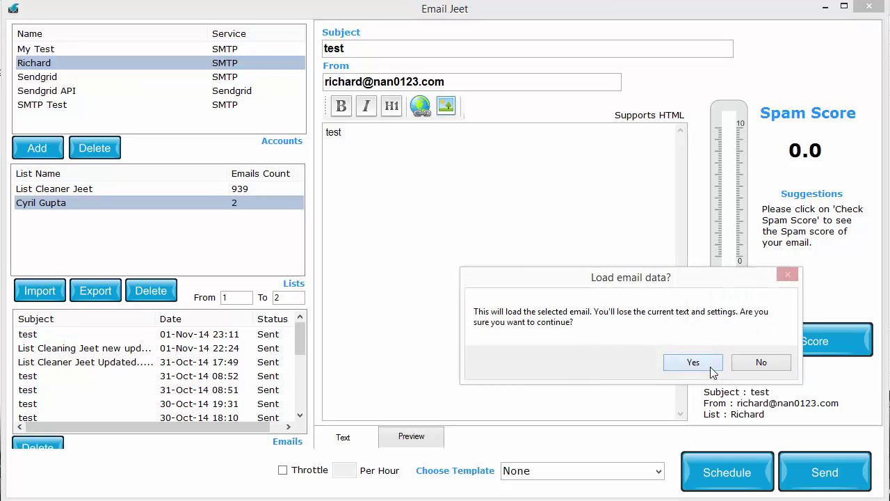
click(695, 363)
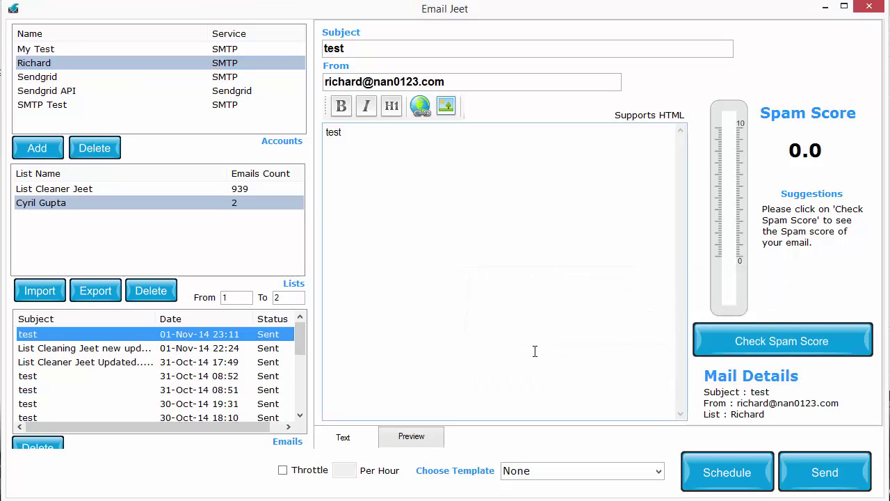
click(825, 473)
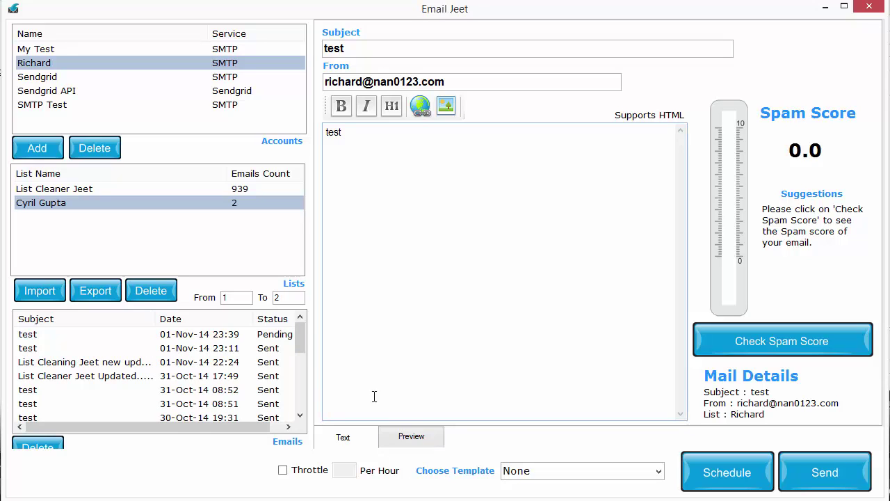
double_click(275, 337)
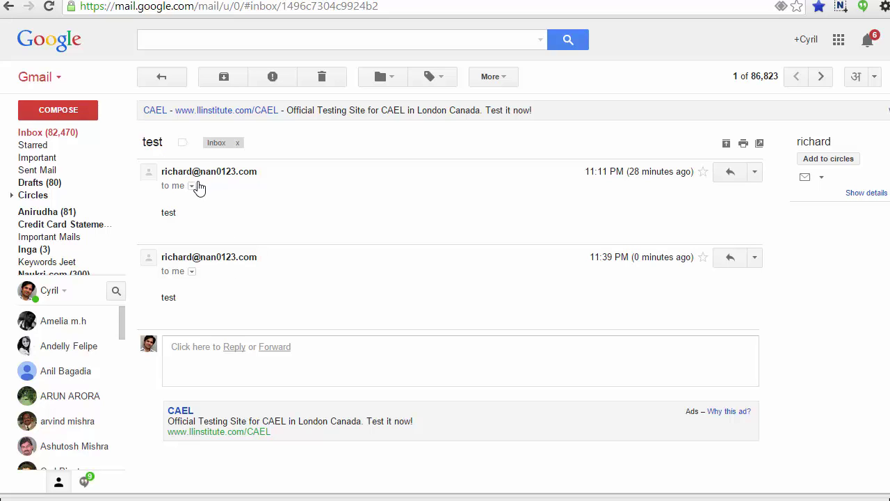
View and close the 'to me' details on the Gmail test message, then return to Email Jeet.
click(194, 185)
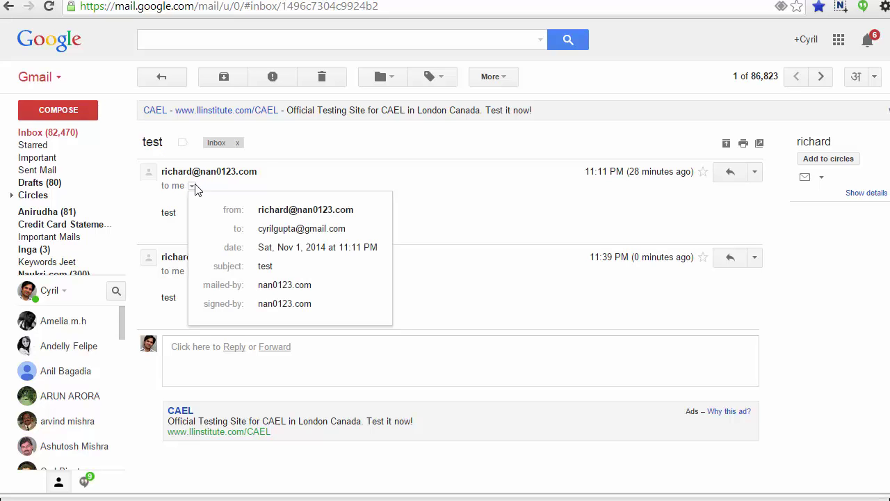
click(422, 224)
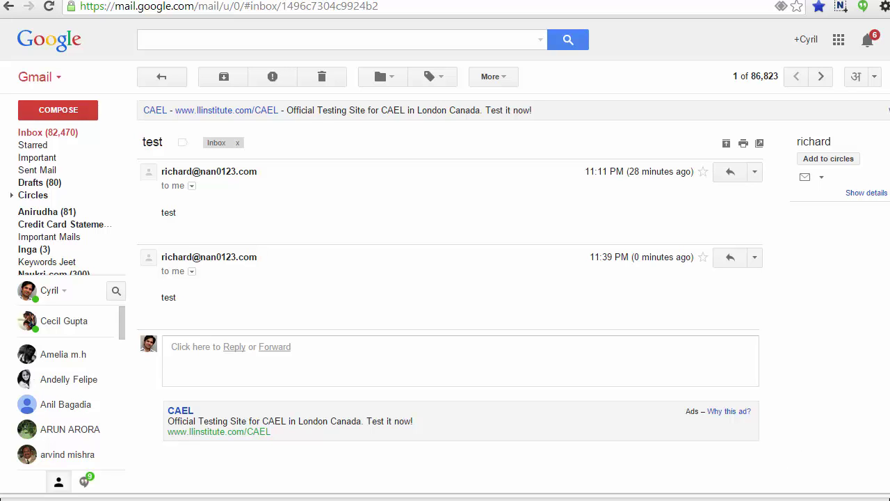
key(alt+Tab)
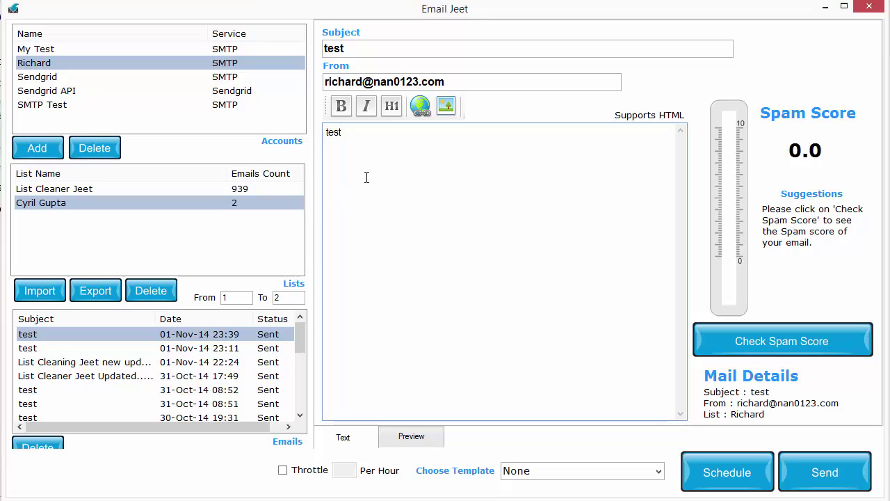
Start a new list import from a comma-delimited .CSV file and name the list 'Test List'.
key(ctrl+a)
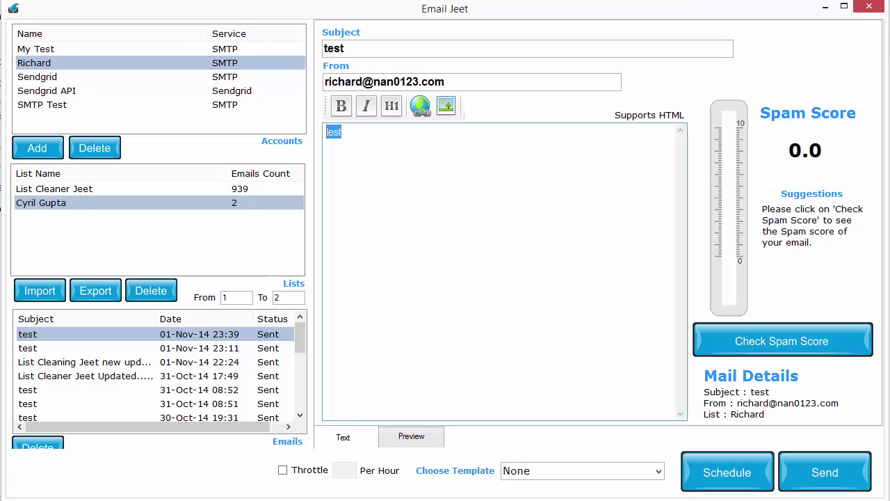
click(38, 291)
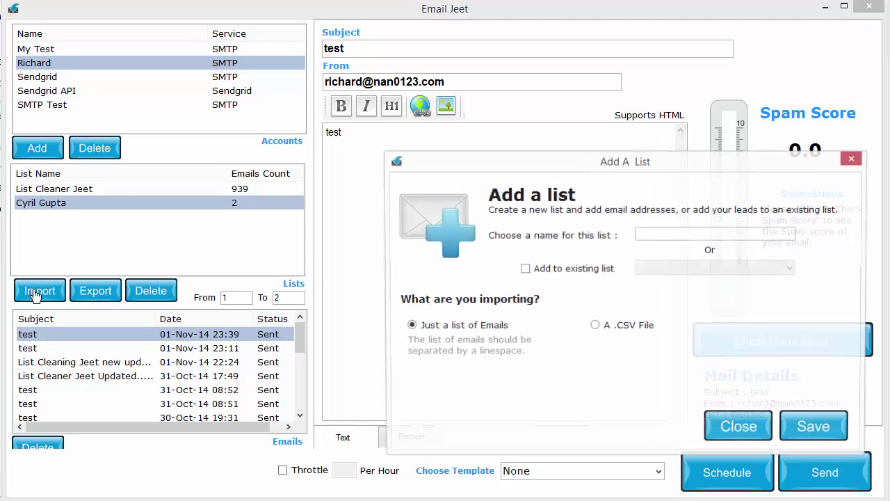
click(601, 327)
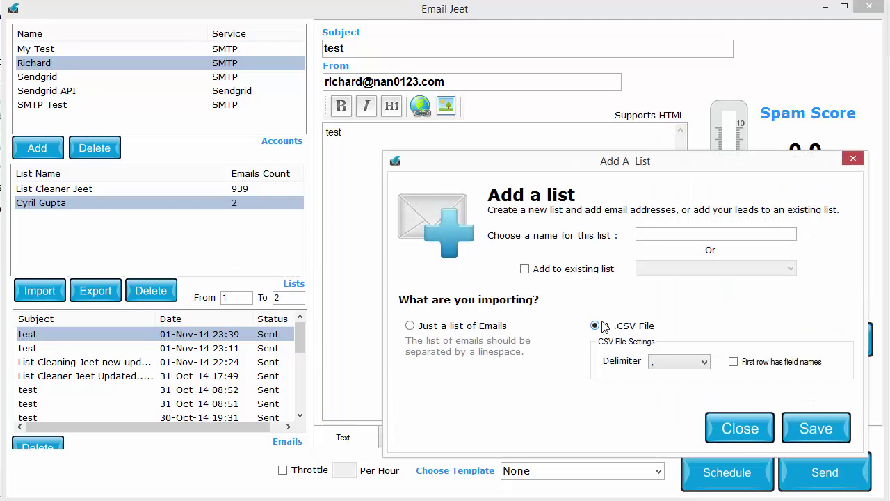
click(475, 330)
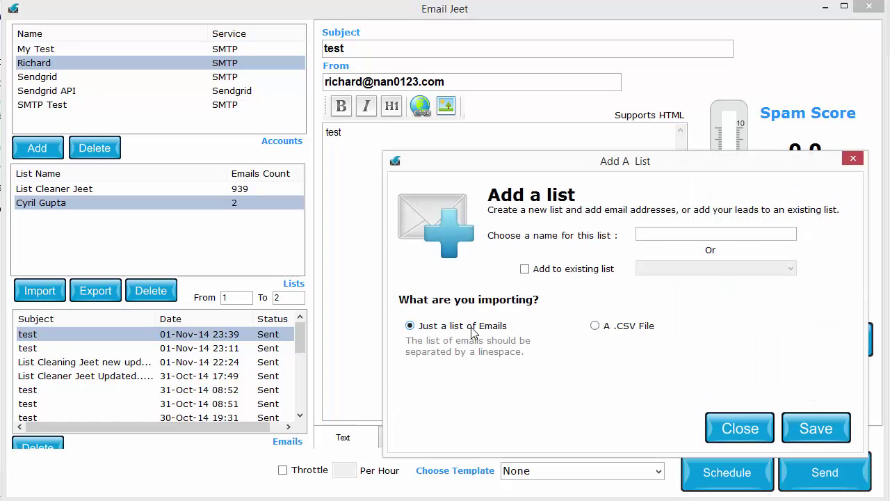
click(594, 325)
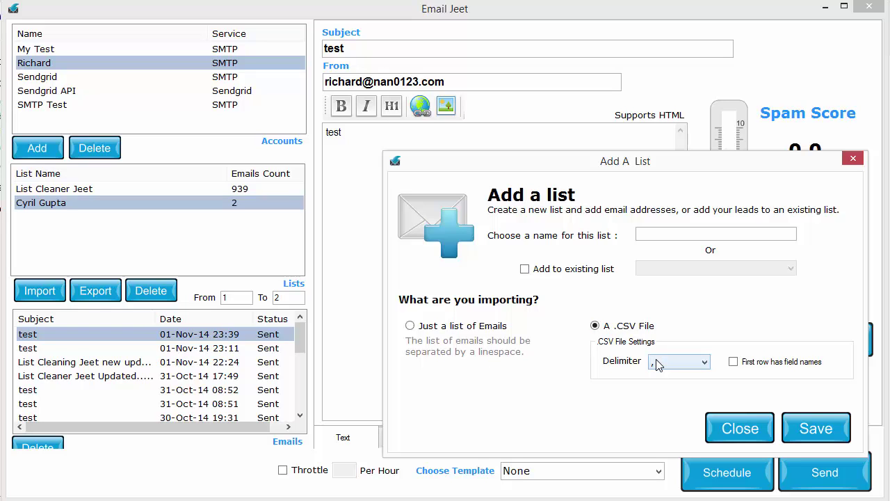
click(651, 234)
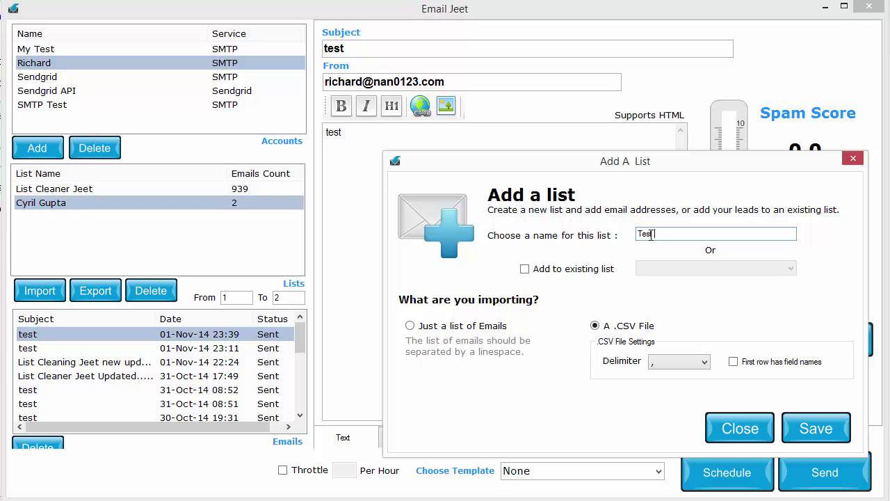
text(Test E)
key(BackSpace)
text(List)
Save the list and pick Sep-2014 GR.csv from the Internet Marketing email lists folder.
click(811, 426)
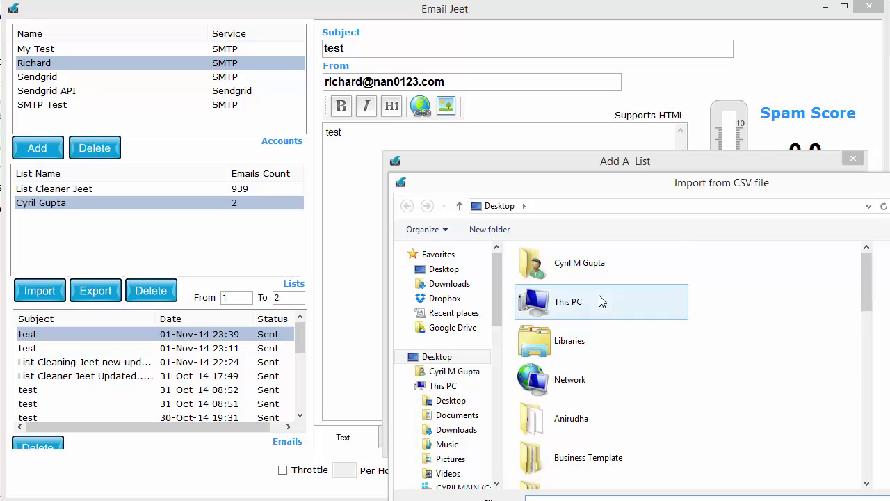
double_click(591, 302)
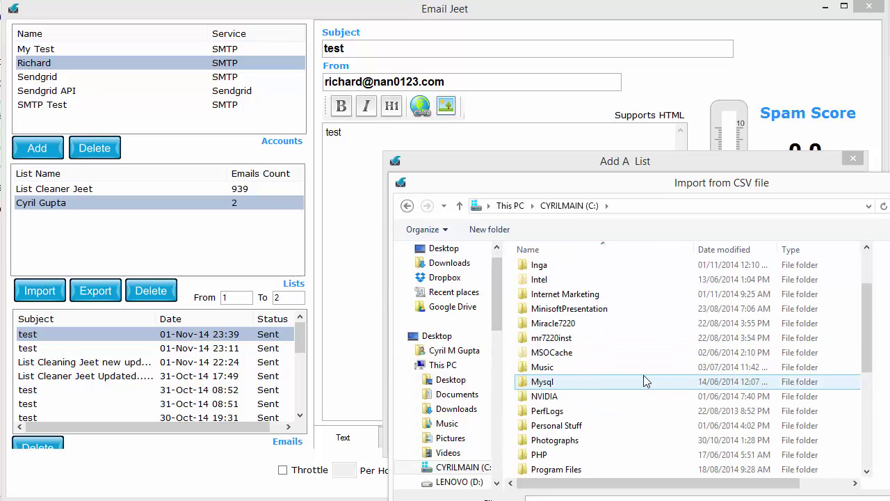
scroll(643, 376, down, 5)
scroll(643, 379, up, 4)
scroll(625, 292, up, 1)
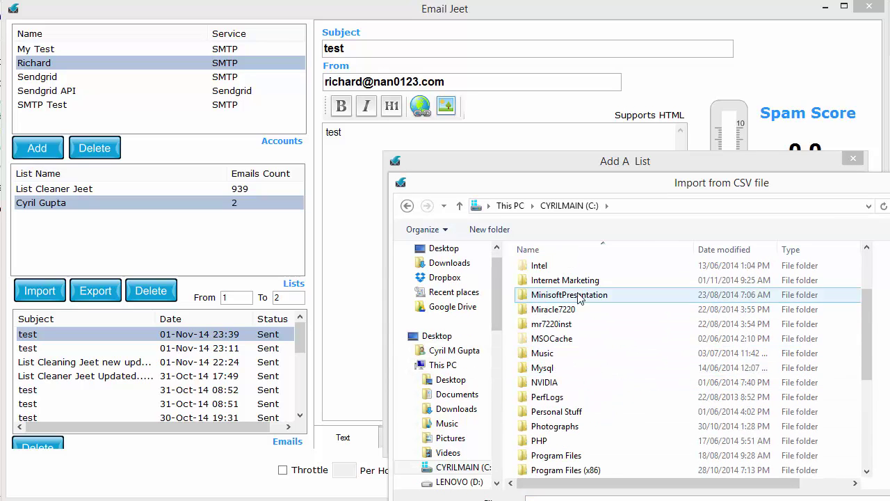
double_click(598, 278)
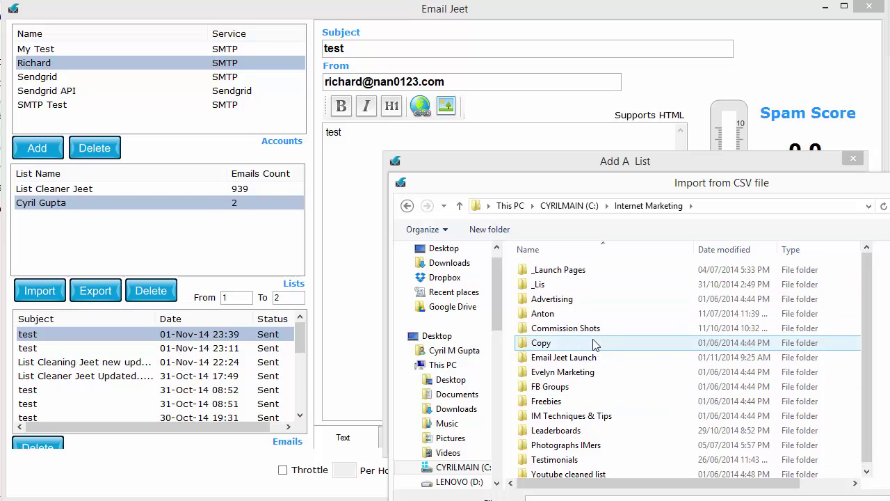
double_click(539, 279)
scroll(612, 376, down, 3)
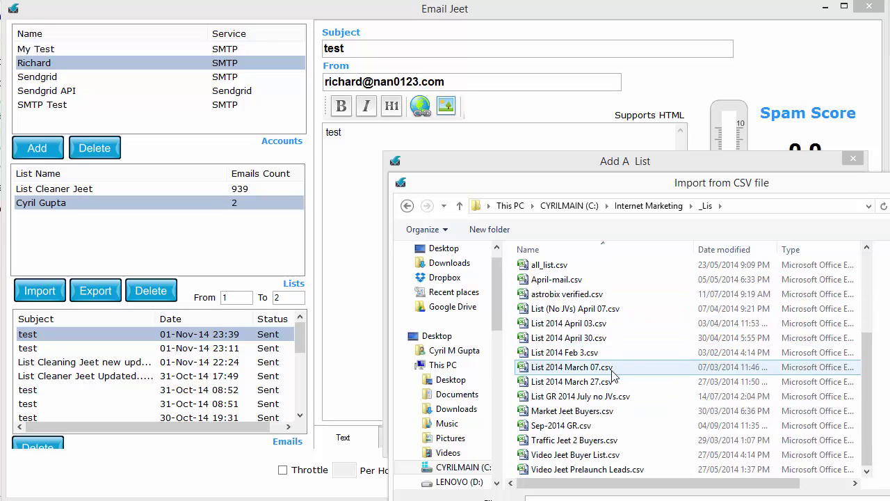
double_click(605, 427)
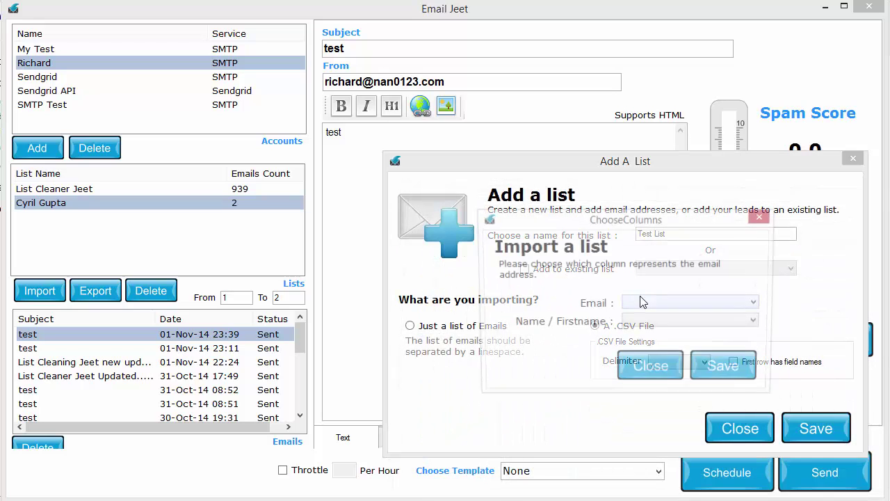
Map the Email column to 'email' and Name/Firstname to 'name', then confirm the import.
click(644, 304)
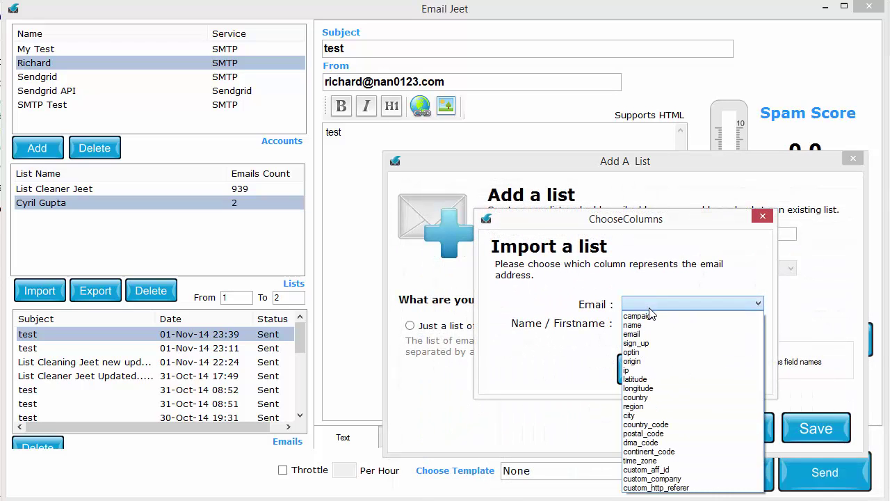
click(615, 307)
click(634, 305)
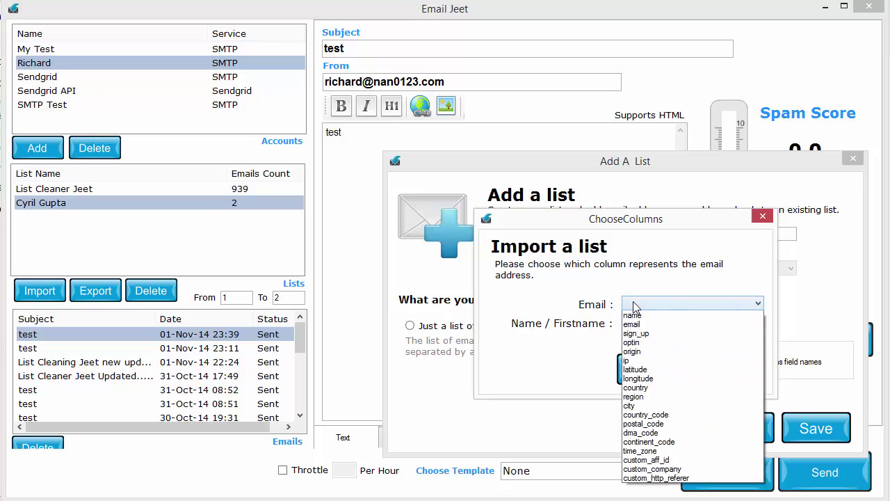
click(607, 304)
click(647, 306)
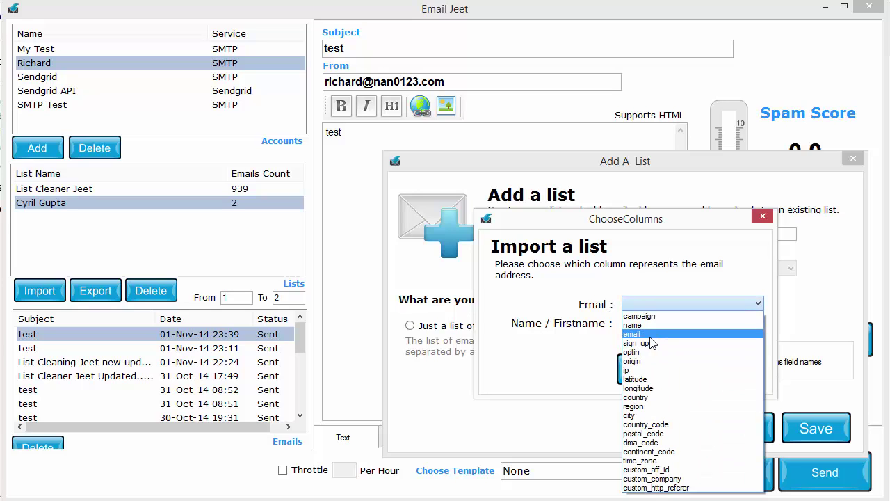
click(650, 337)
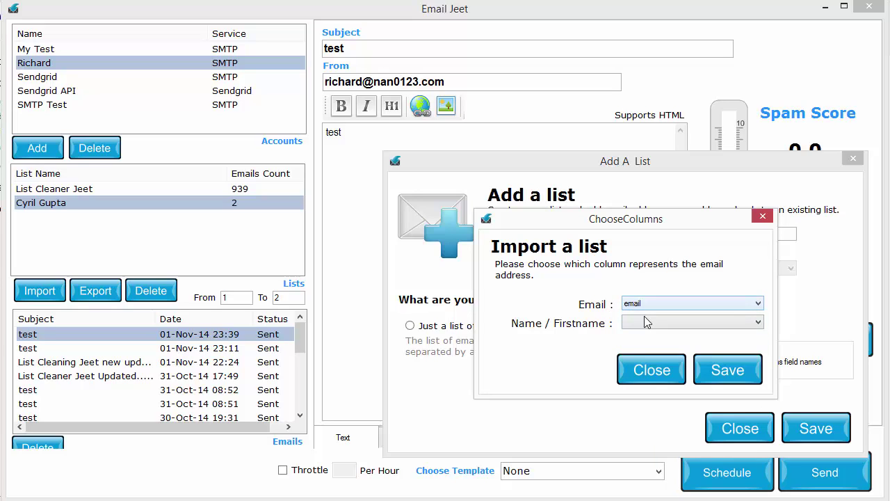
click(650, 326)
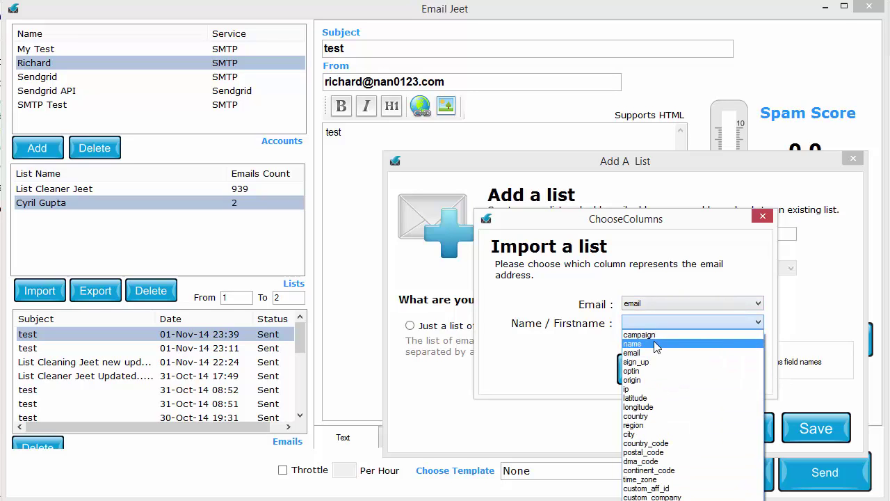
click(654, 344)
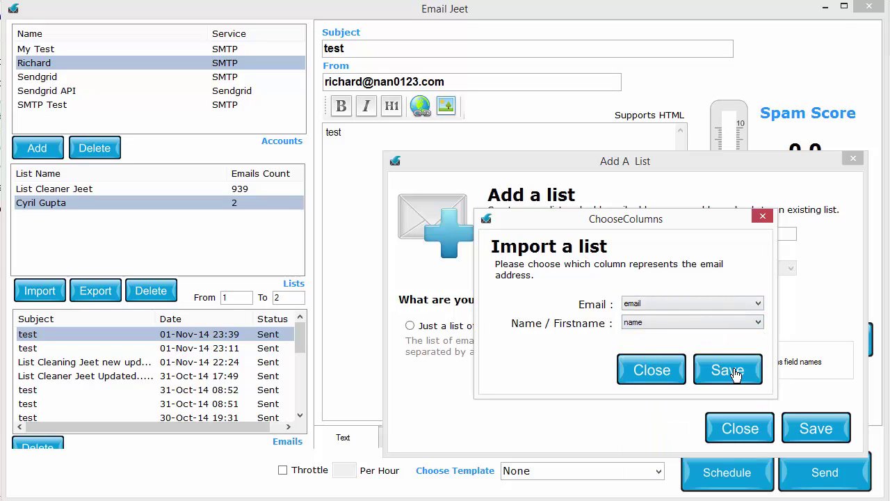
click(732, 371)
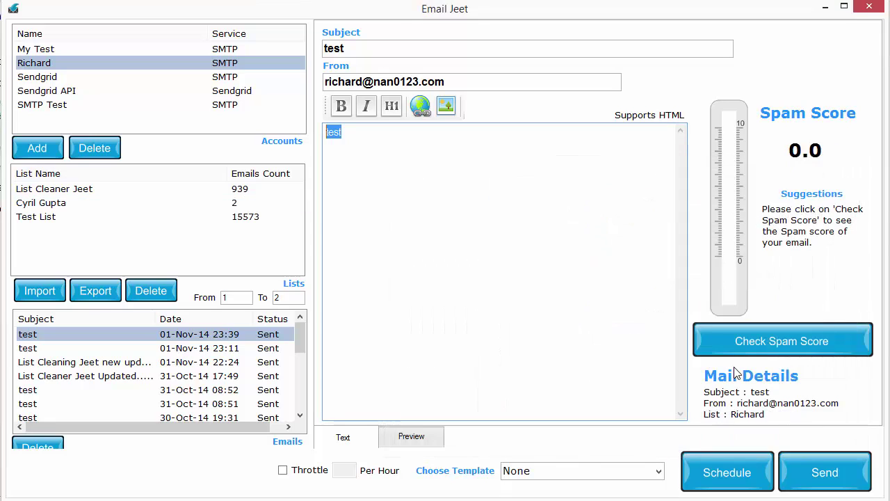
Use Test List and replace the body with 'Hi {name},' and 'This is a test mail from me.'.
click(83, 217)
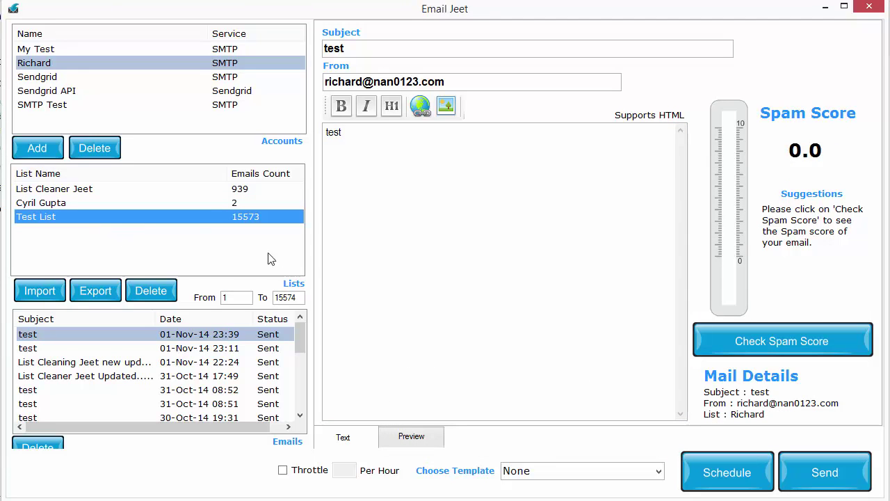
click(373, 219)
key(ctrl+a)
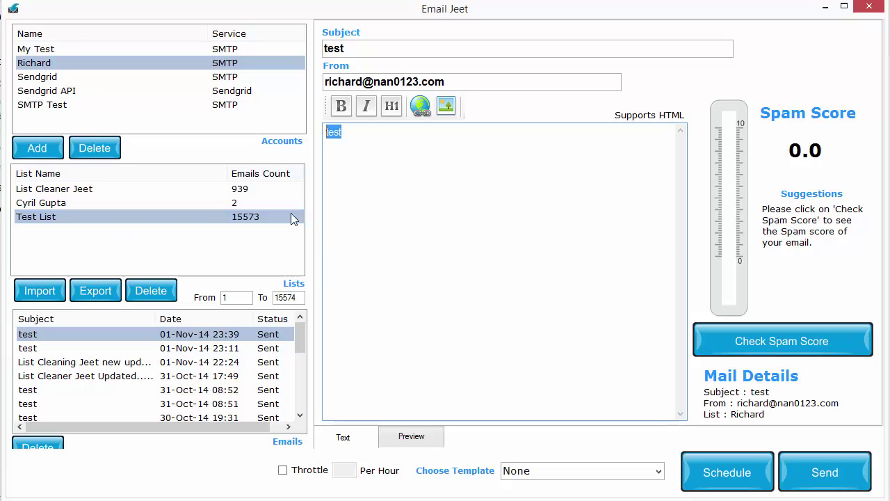
text(Hi)
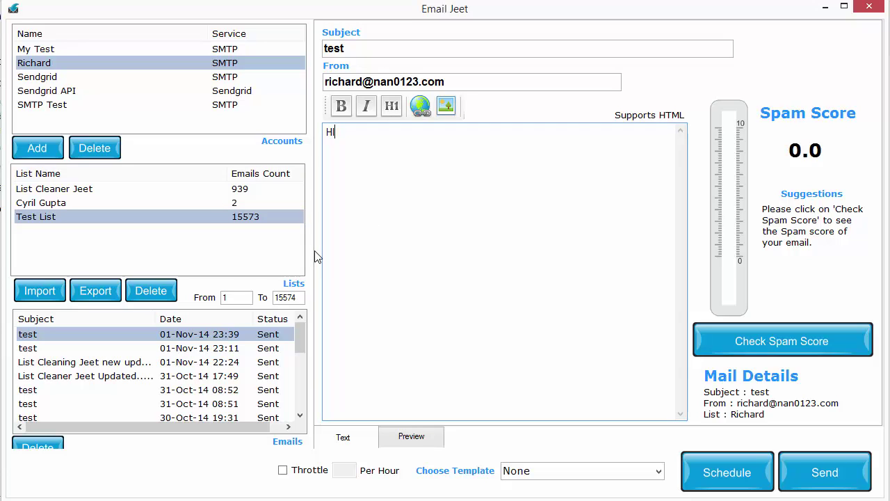
text( {name},)
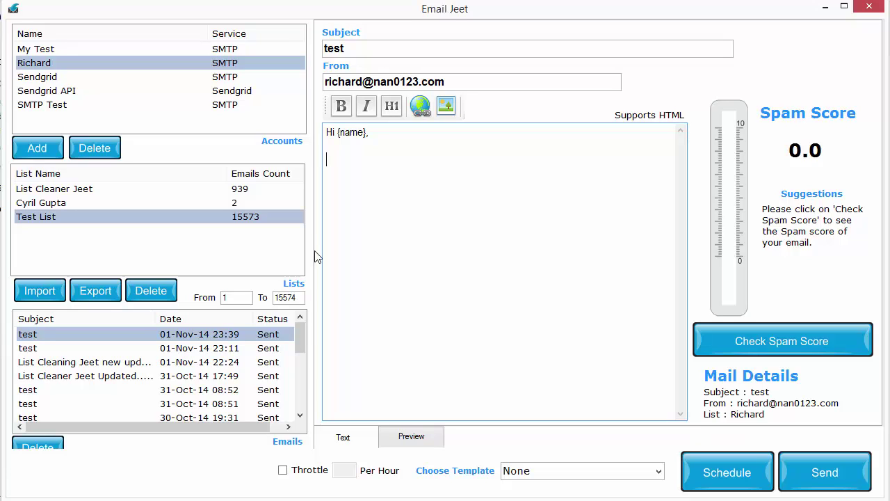
text(This is a test mail from me.)
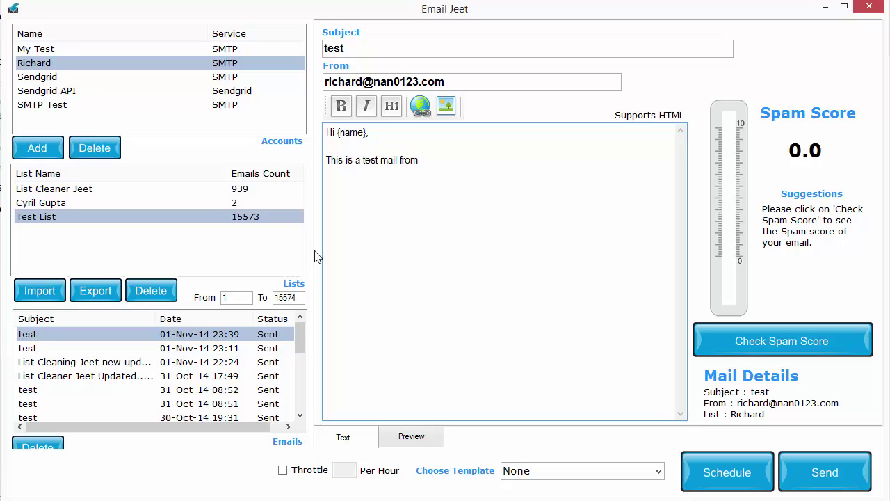
key(Return)
key(Return)
right_click(56, 191)
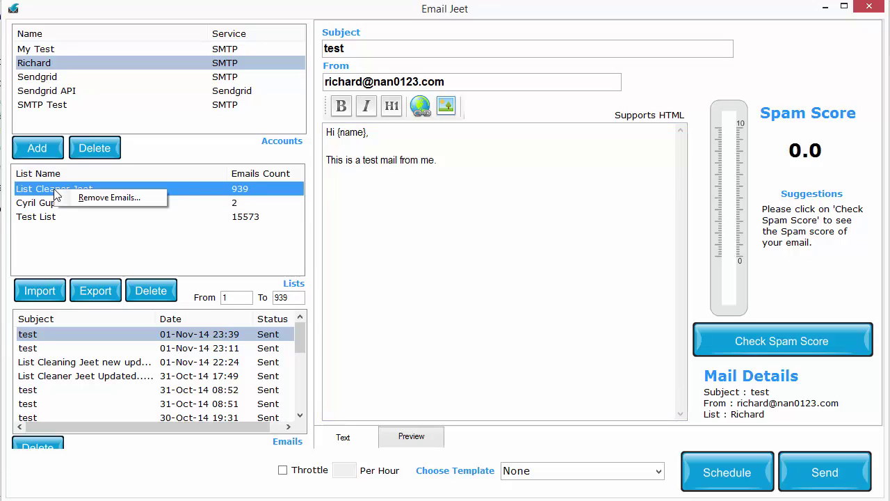
click(86, 201)
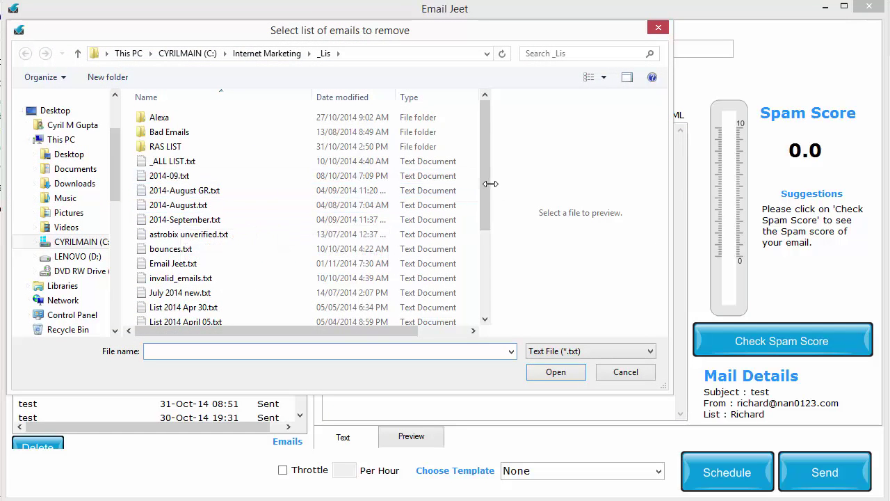
drag(487, 183, 488, 287)
click(624, 379)
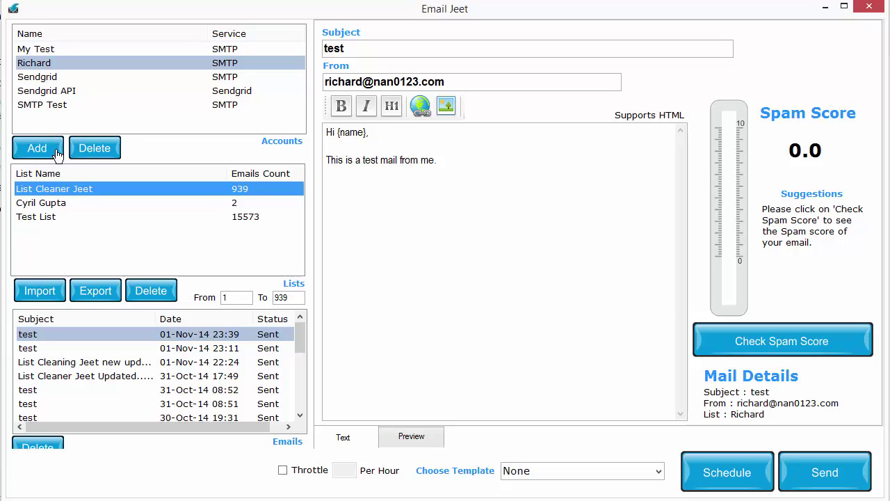
Open the Add A Mail Account form and preview Mailgun, Sendgrid, Amazon SES and Mailjet, ending on Sendgrid.
click(56, 152)
click(507, 277)
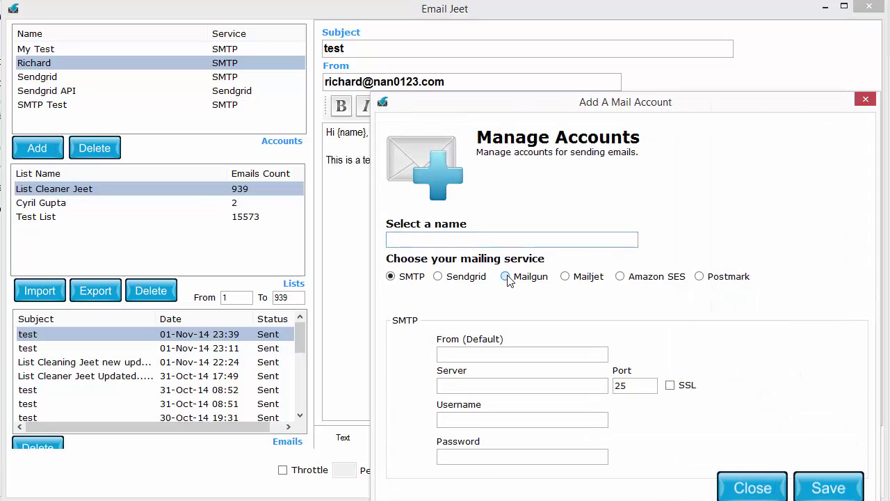
click(485, 283)
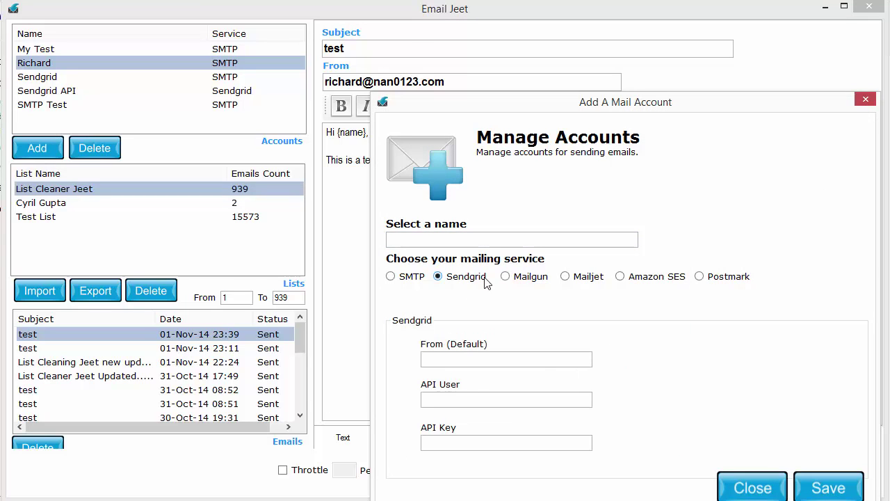
click(665, 285)
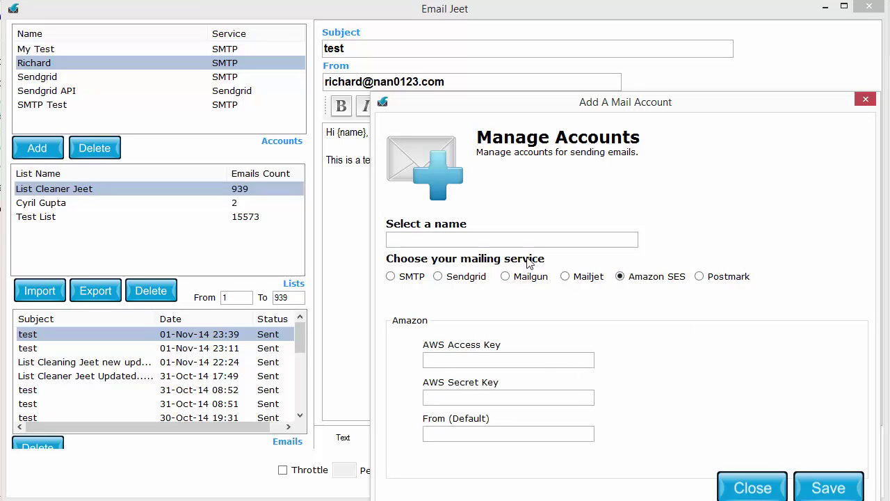
click(447, 276)
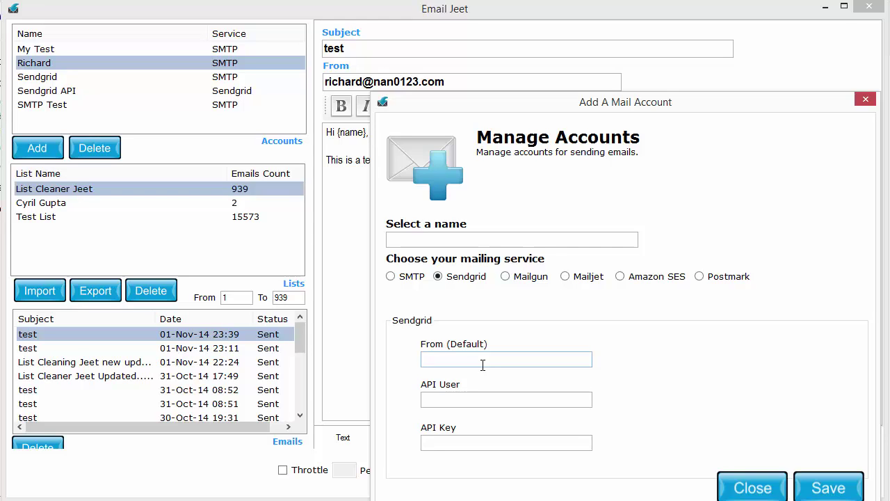
click(564, 276)
click(629, 281)
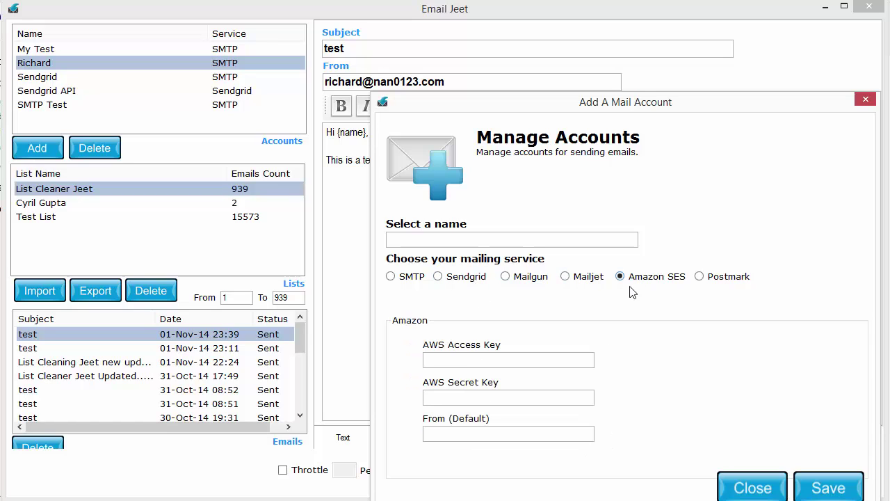
click(472, 281)
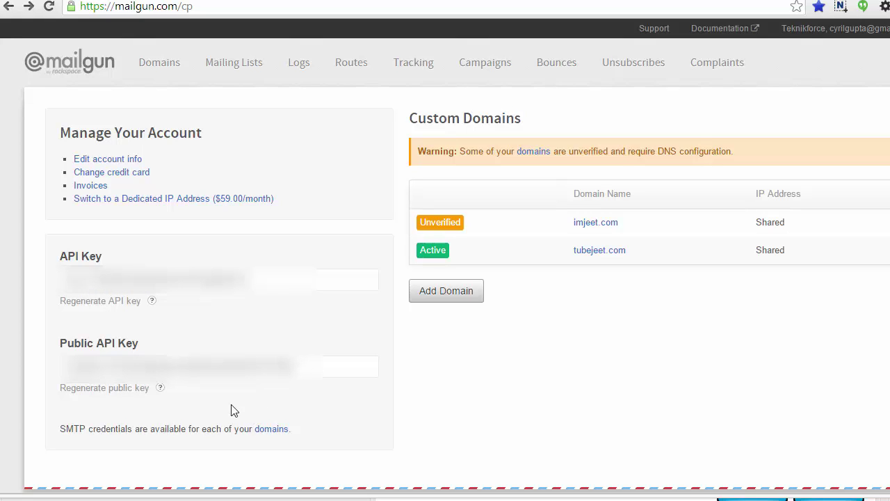
Review the tubejeet.com domain details in Mailgun, then return to the Add A Mail Account dialog.
click(600, 252)
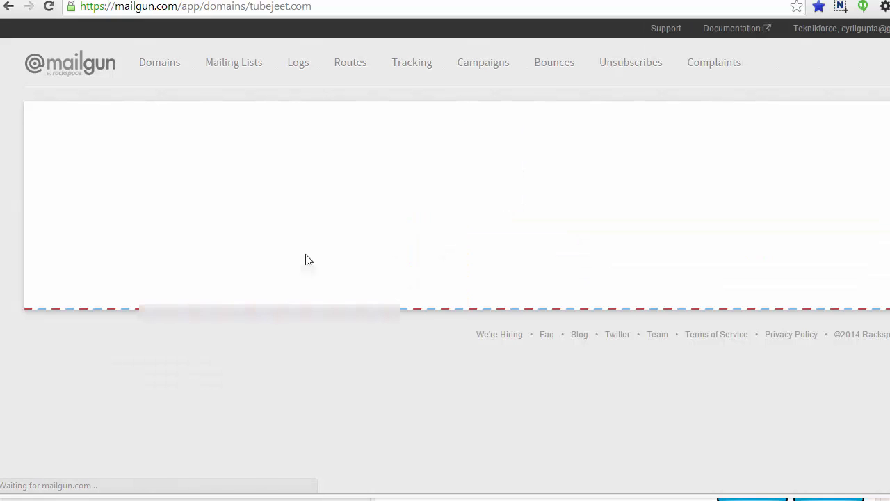
scroll(153, 256, down, 1)
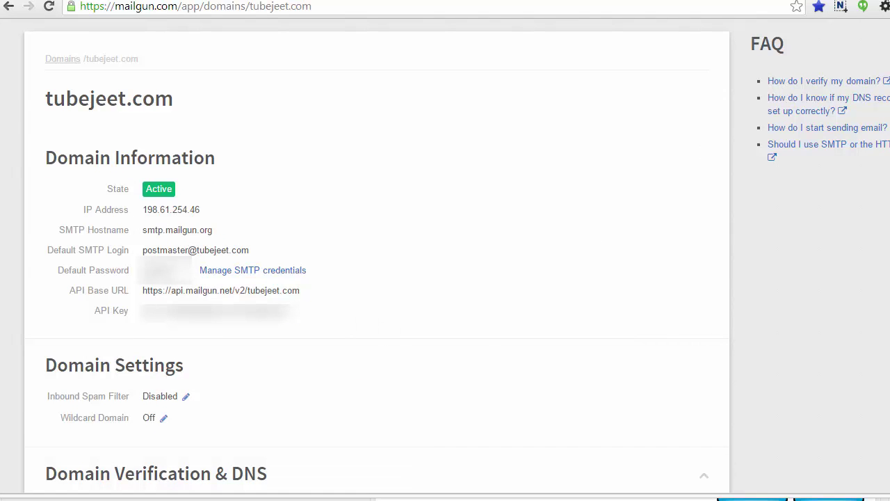
key(alt+Tab)
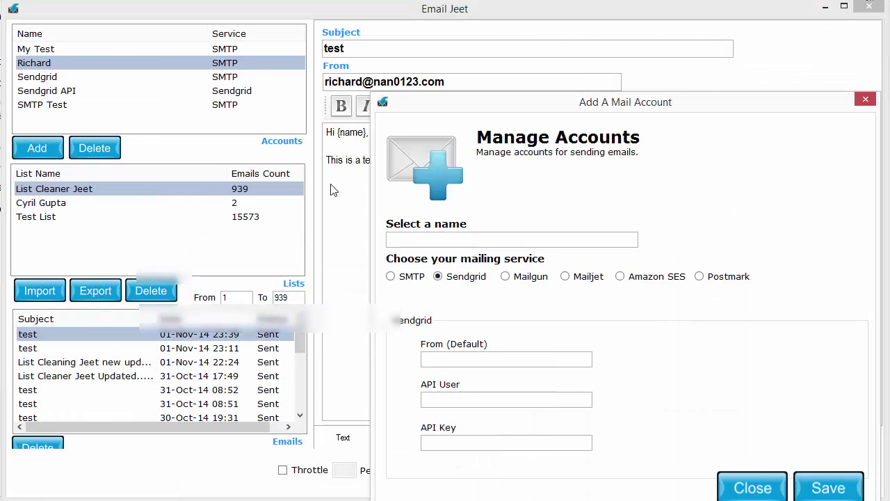
Choose Mailgun and copy the domain's API key from the Mailgun page.
click(525, 279)
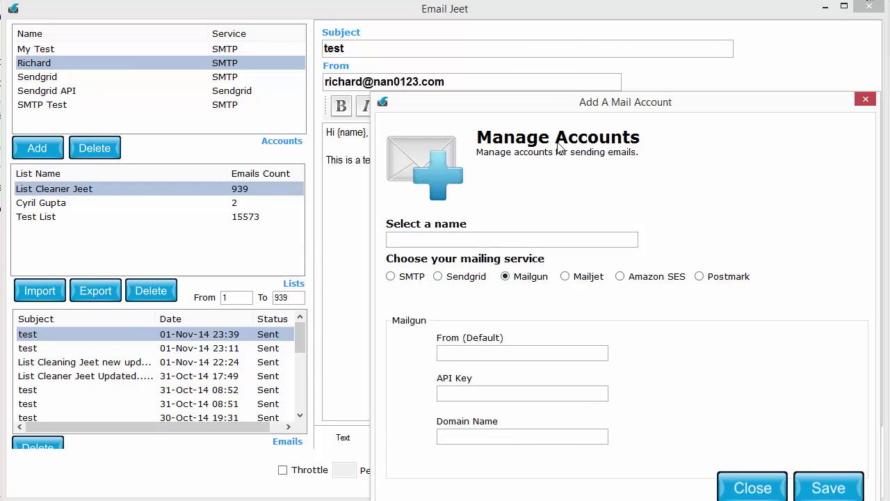
drag(560, 102, 489, 30)
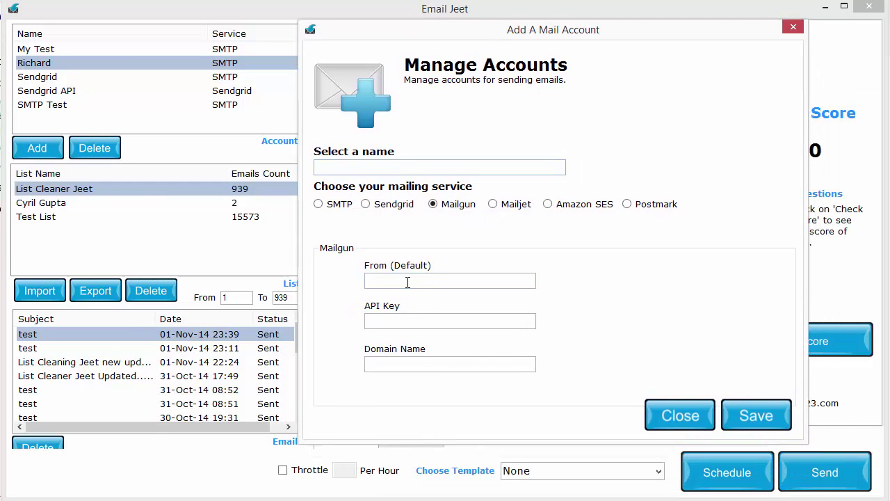
click(393, 324)
click(408, 361)
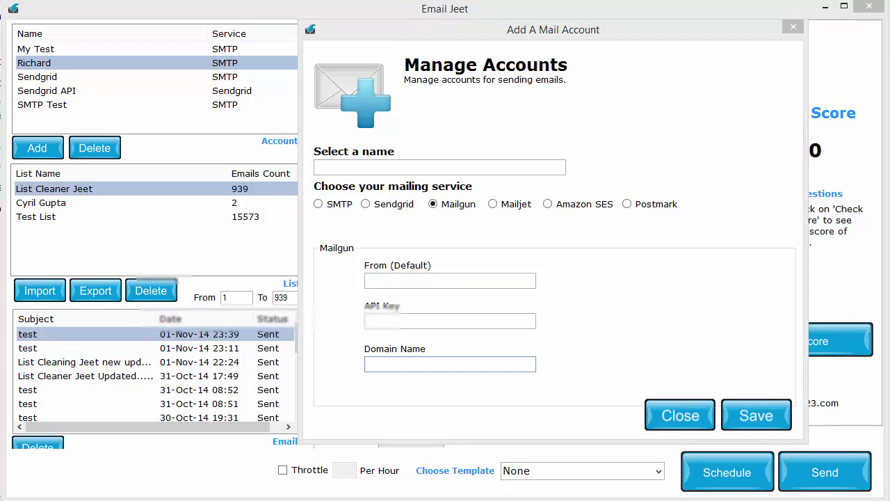
key(alt+Tab)
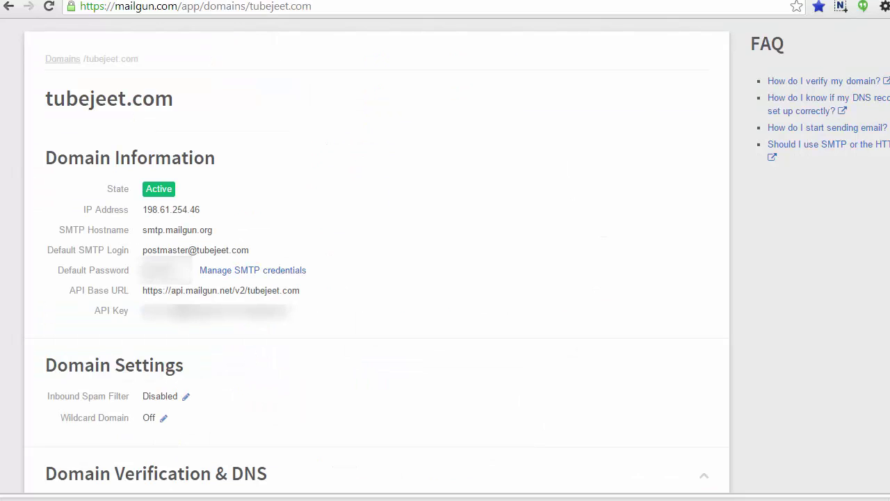
double_click(212, 310)
key(alt+Tab)
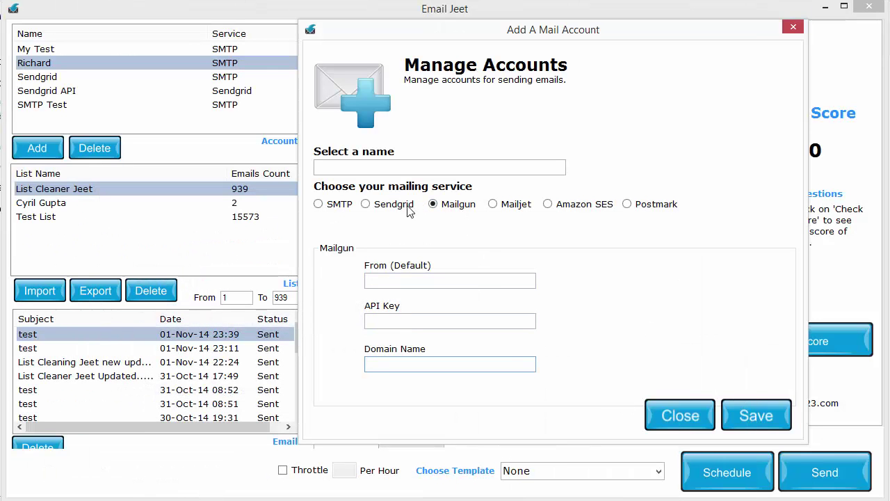
Preview Sendgrid, Mailjet and Amazon SES, settling on Postmark.
click(364, 203)
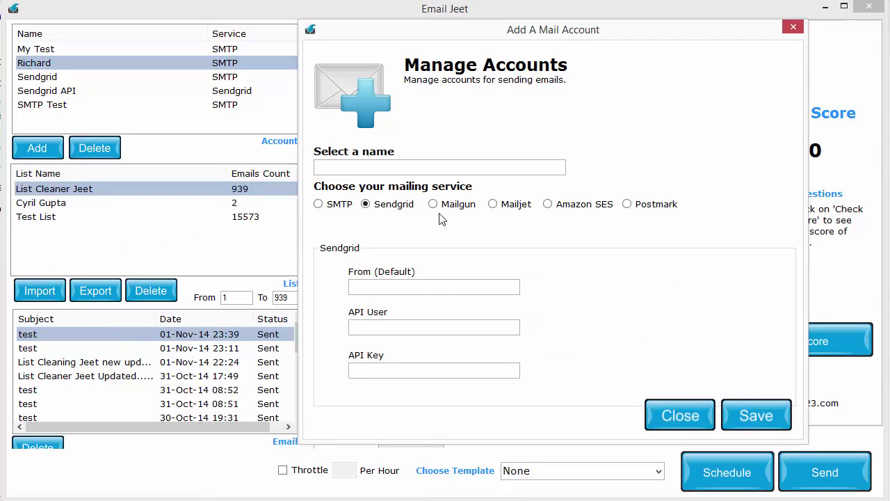
click(529, 204)
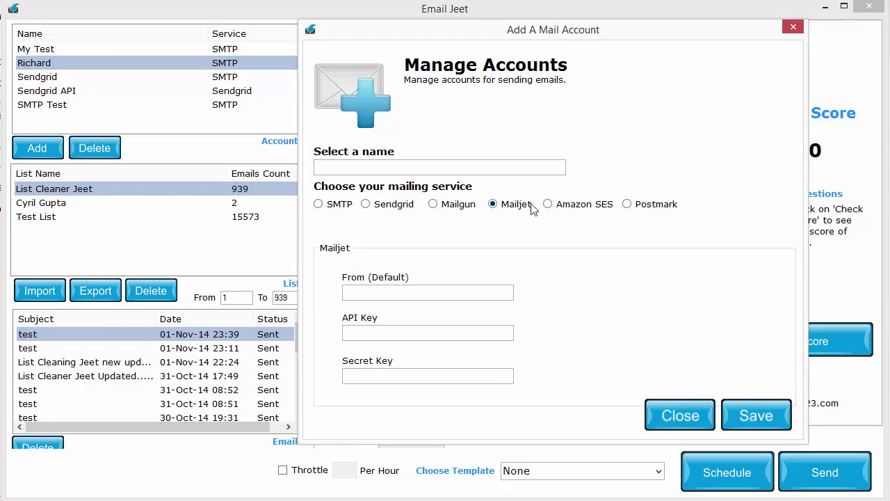
click(583, 204)
click(653, 208)
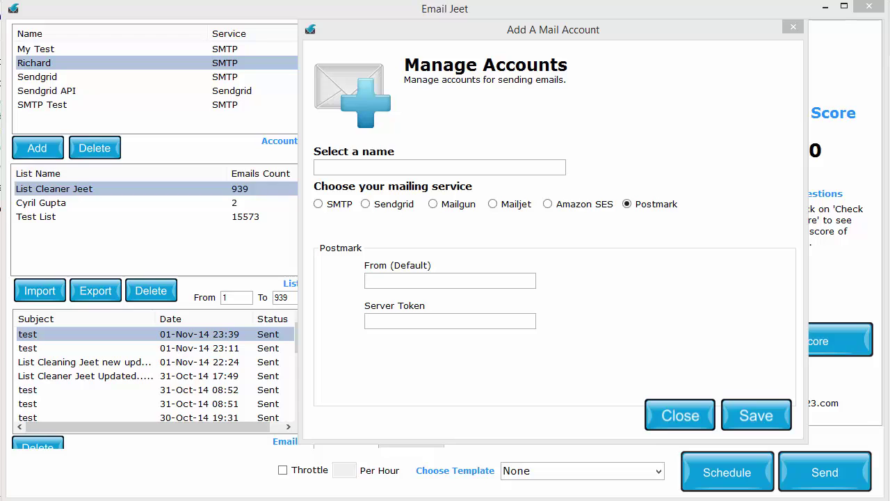
drag(477, 201, 282, 254)
text(Se)
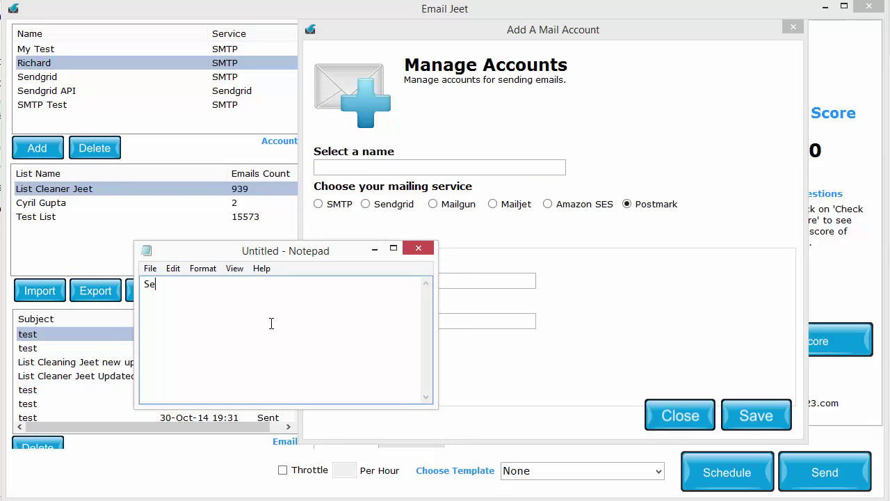
text(ndgrid api settings)
key(BackSpace)
key(BackSpace)
key(BackSpace)
key(BackSpace)
key(BackSpace)
key(BackSpace)
key(BackSpace)
key(BackSpace)
key(BackSpace)
key(BackSpace)
key(BackSpace)
key(BackSpace)
key(BackSpace)
key(BackSpace)
key(BackSpace)
key(BackSpace)
key(BackSpace)
key(BackSpace)
key(BackSpace)
key(BackSpace)
text(Mailgun api settings,)
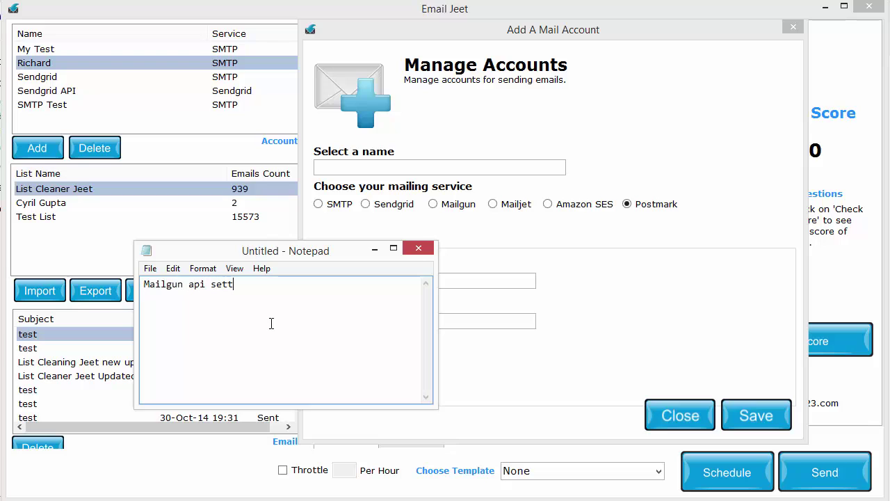
key(BackSpace)
key(BackSpace)
key(BackSpace)
key(BackSpace)
key(BackSpace)
key(BackSpace)
key(BackSpace)
key(BackSpace)
key(BackSpace)
key(BackSpace)
key(BackSpace)
key(BackSpace)
key(BackSpace)
key(BackSpace)
key(BackSpace)
key(BackSpace)
key(BackSpace)
key(BackSpace)
key(BackSpace)
key(BackSpace)
text(amazon api settig)
key(BackSpace)
key(BackSpace)
key(BackSpace)
key(BackSpace)
key(BackSpace)
key(BackSpace)
key(BackSpace)
key(BackSpace)
key(BackSpace)
key(BackSpace)
key(BackSpace)
key(BackSpace)
key(BackSpace)
key(BackSpace)
key(BackSpace)
key(BackSpace)
key(BackSpace)
click(375, 249)
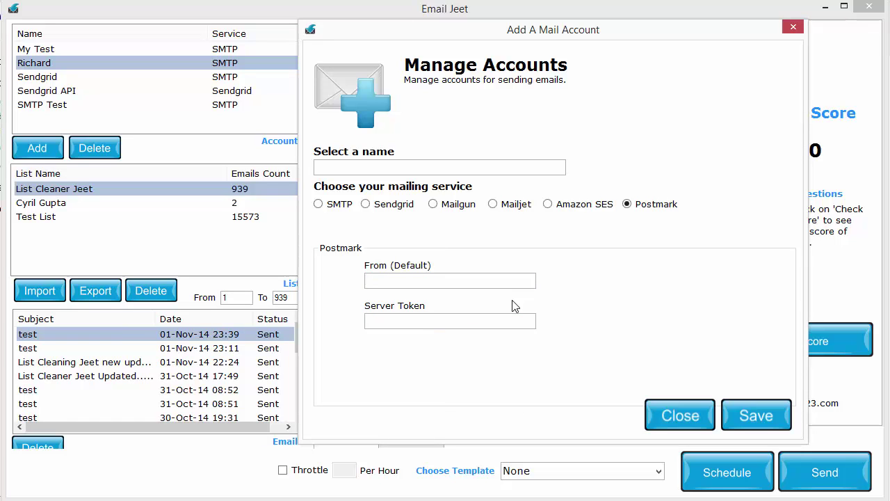
Preview the Amazon SES, Mailjet, Mailgun and Sendgrid options, then close the dialog without adding an account.
click(557, 210)
click(504, 210)
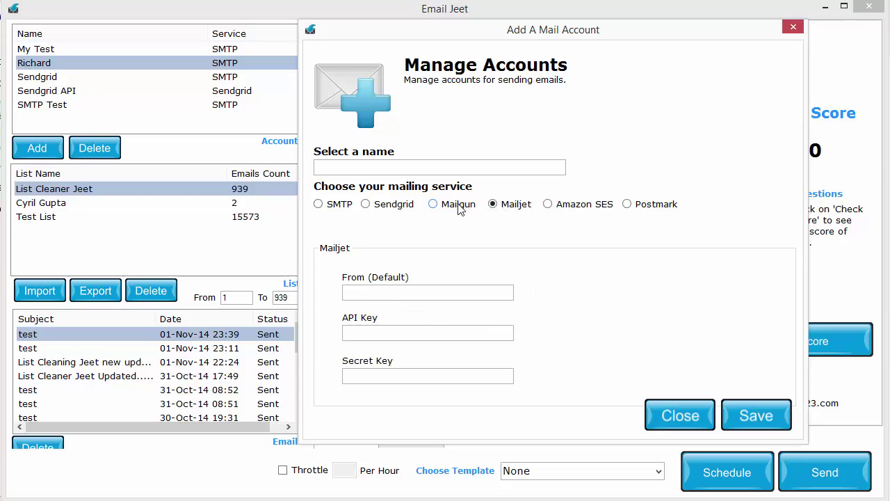
click(462, 208)
click(414, 206)
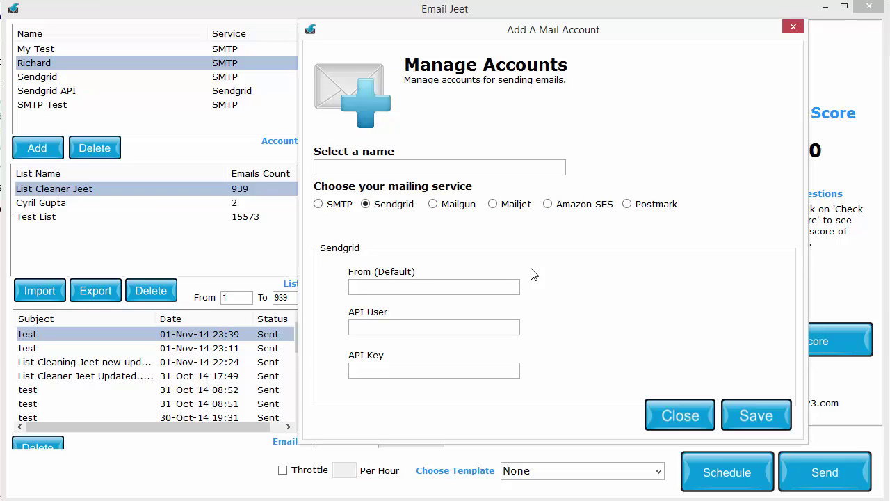
click(469, 205)
click(519, 210)
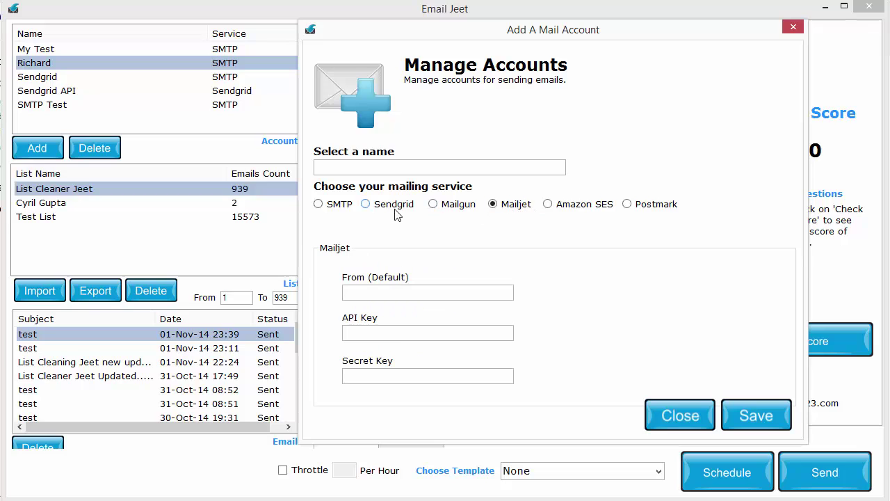
click(395, 211)
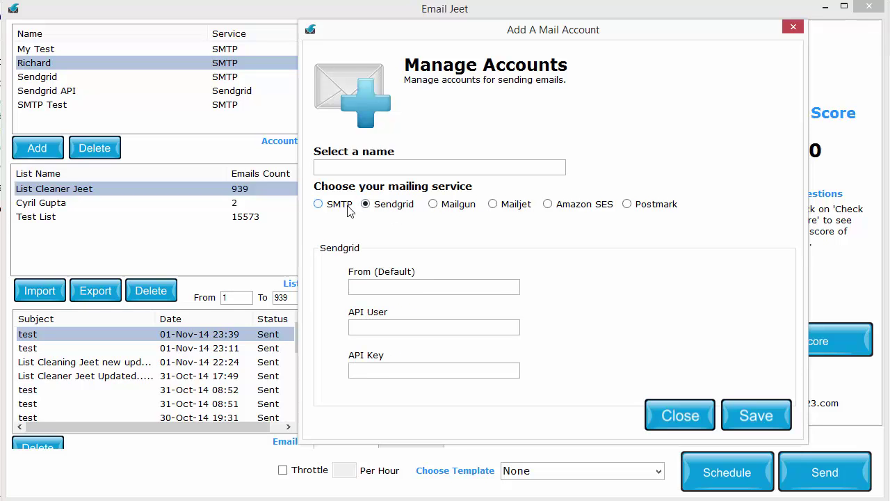
click(685, 415)
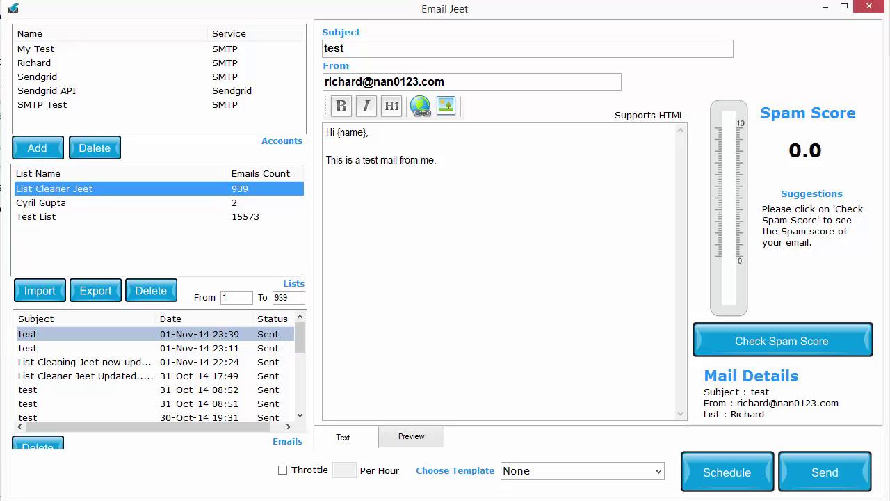
Turn on Throttle with a limit of 300 per hour.
click(328, 477)
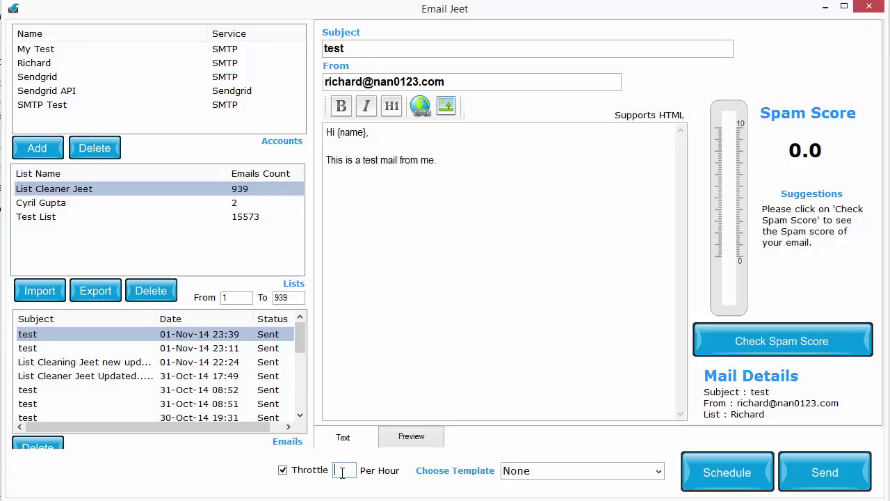
text(300)
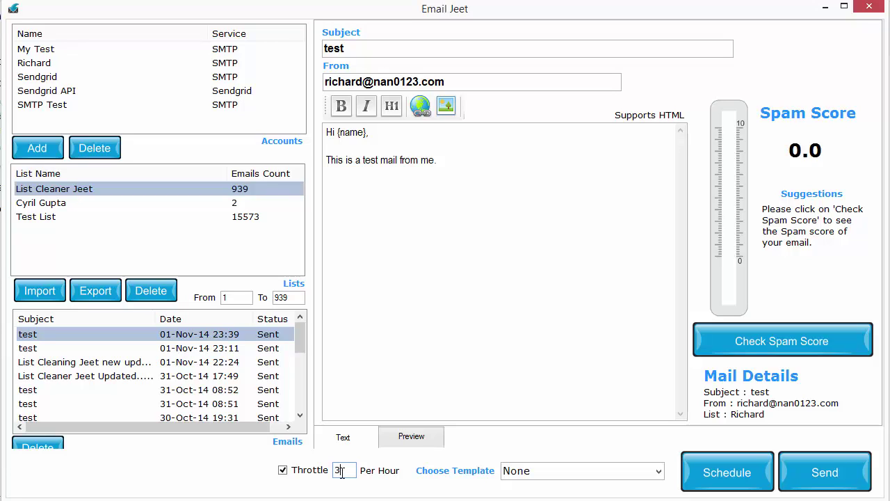